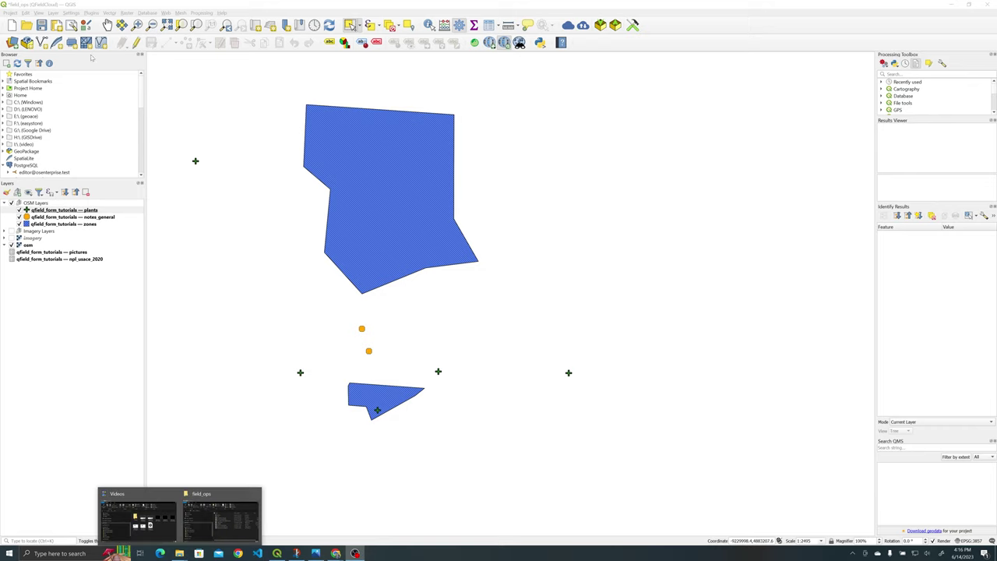
click(10, 13)
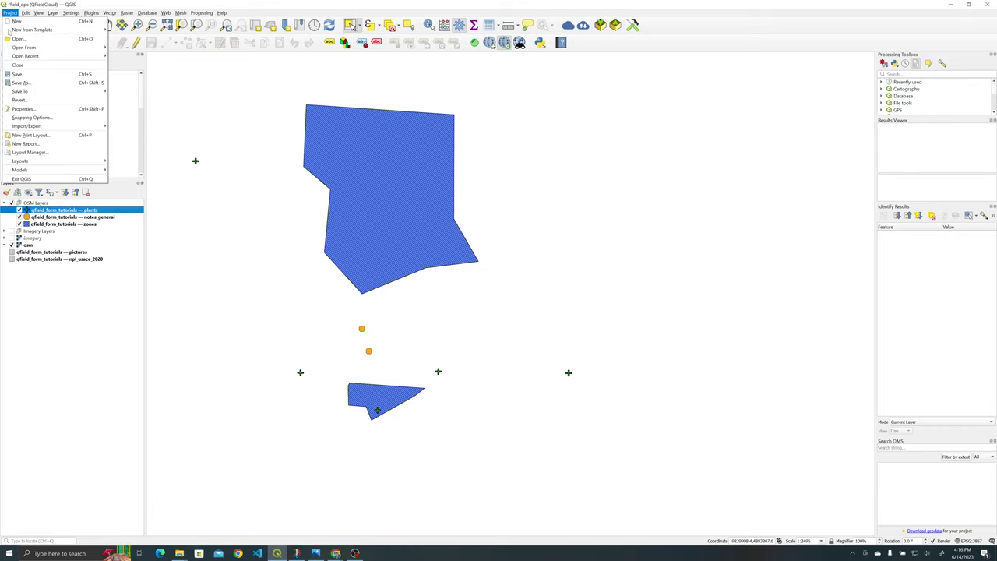
click(36, 110)
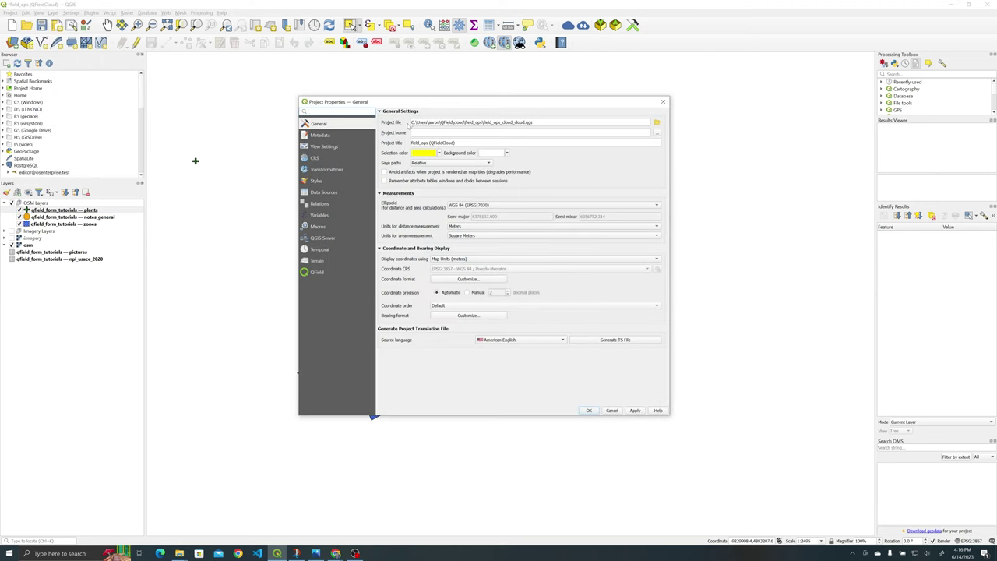
drag(411, 123, 484, 123)
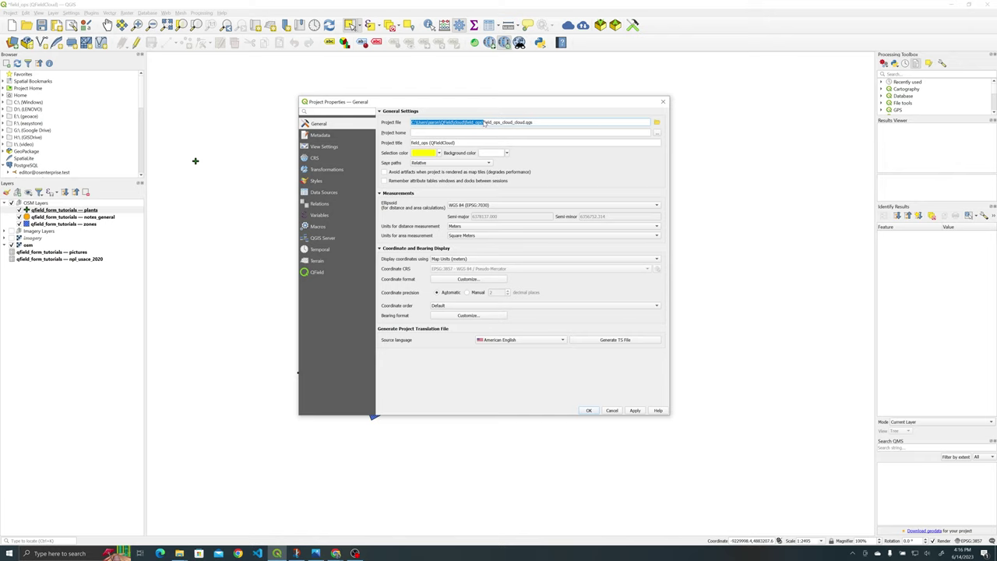
click(590, 412)
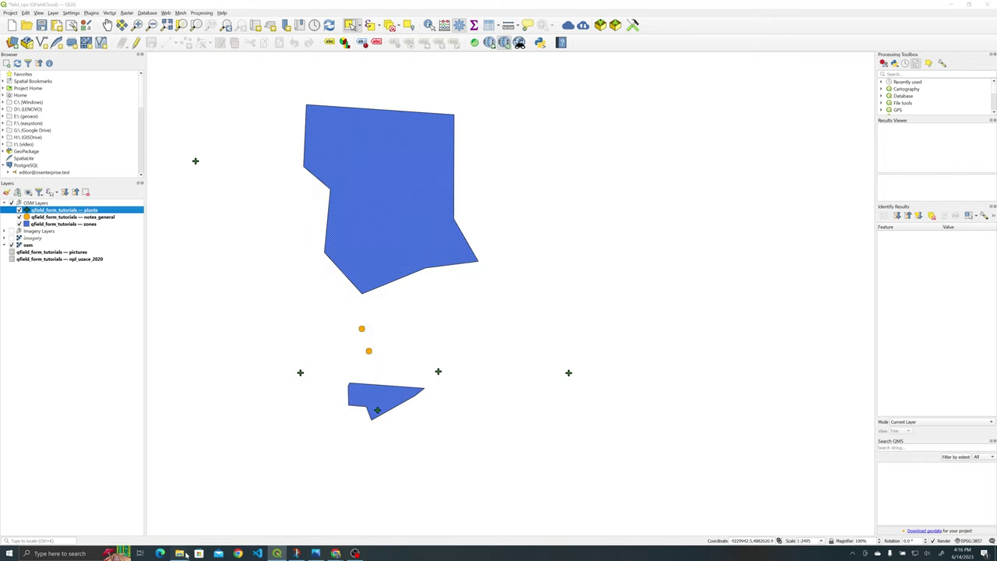
Step: Create a new folder named DCIM inside the field_ops project folder
mouse_move(185, 554)
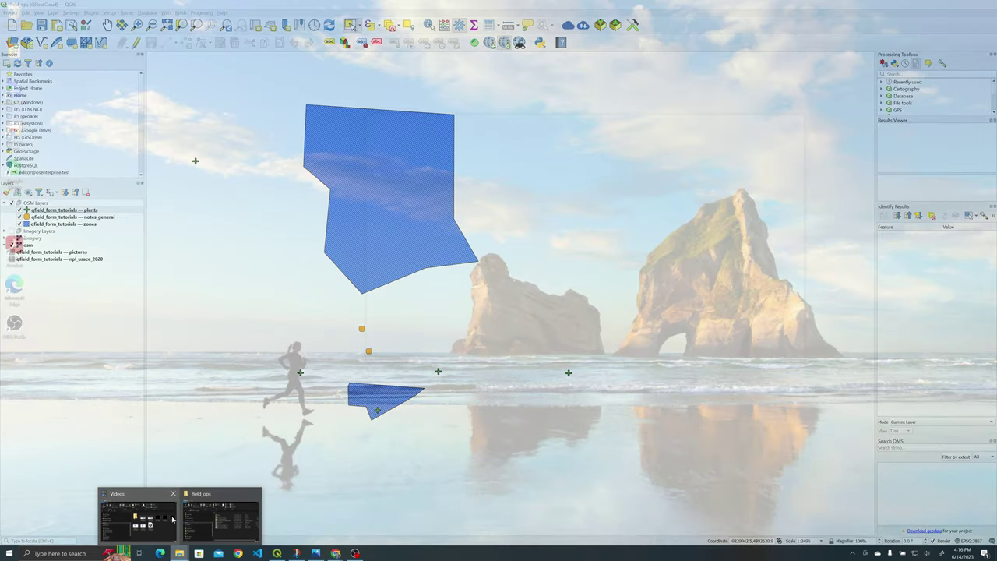
click(218, 509)
click(471, 178)
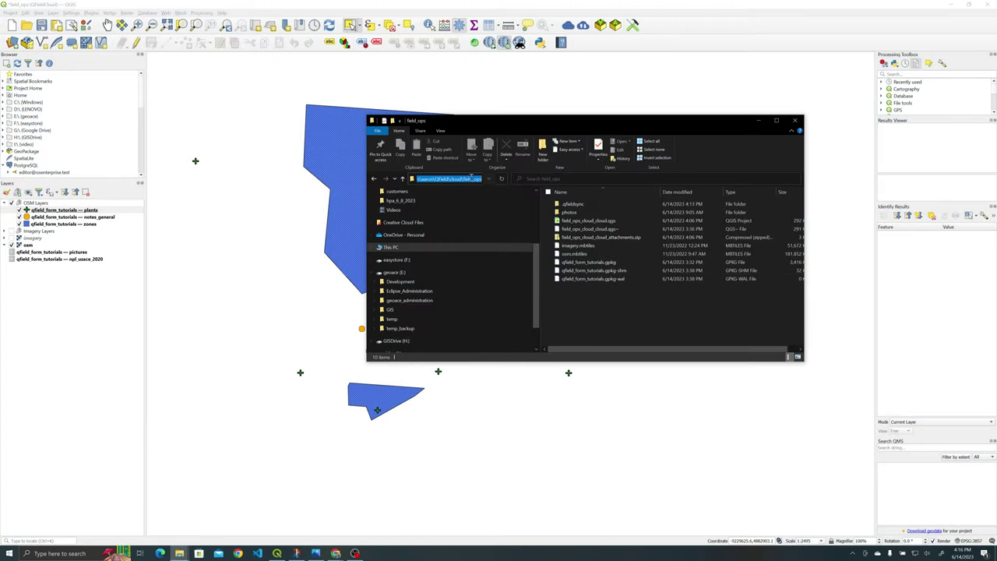
key(Escape)
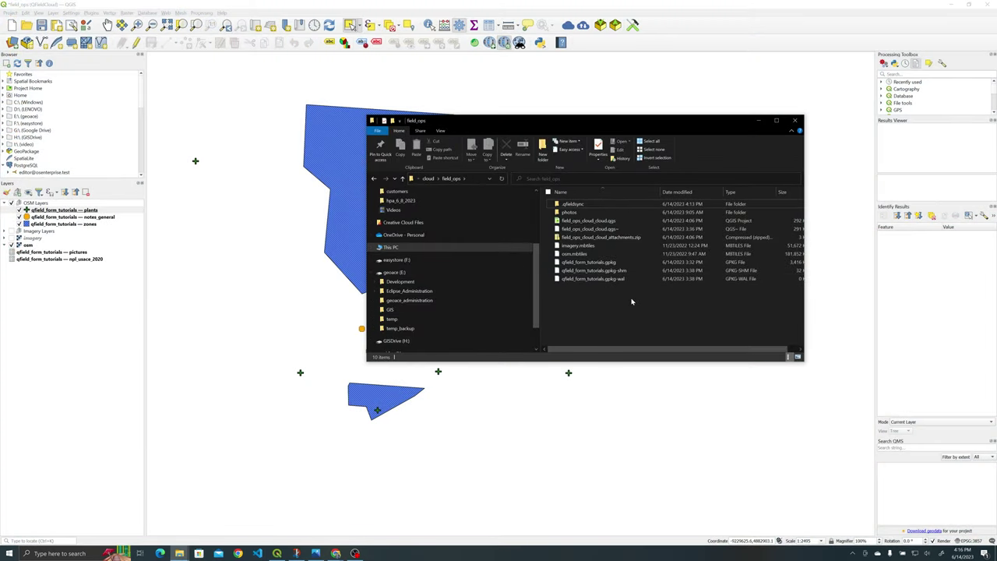
click(543, 148)
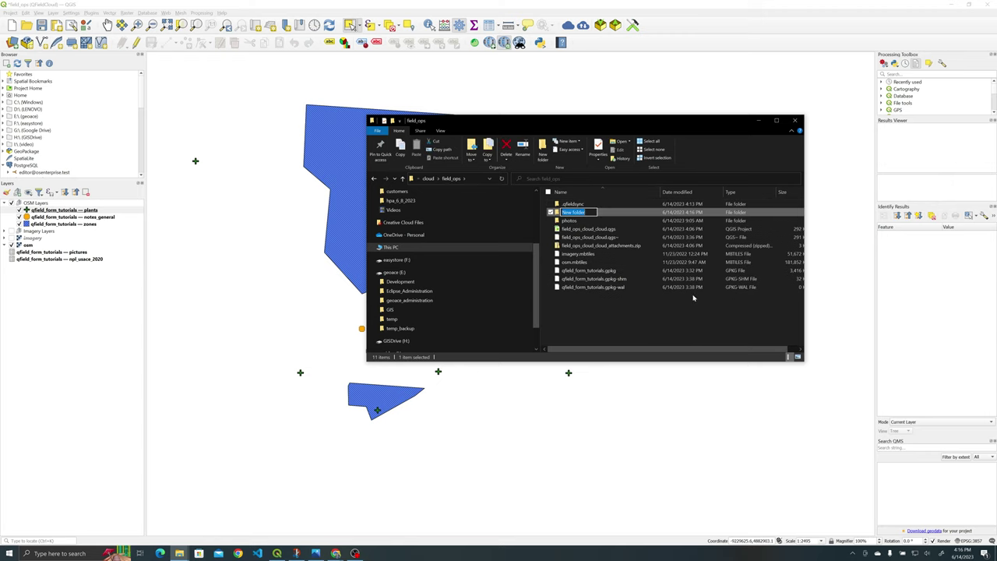
text(DCIM)
key(Return)
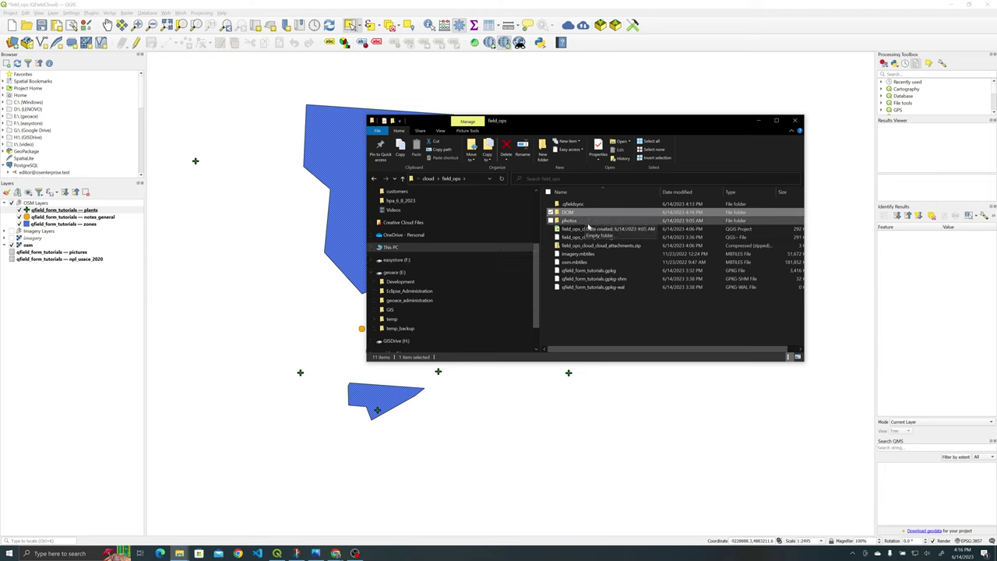
click(793, 124)
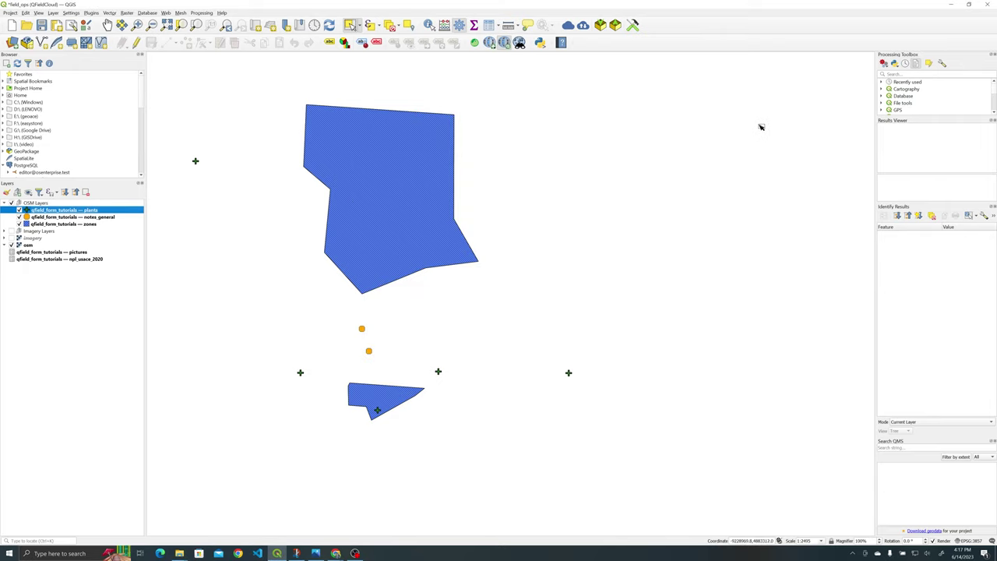
right_click(109, 212)
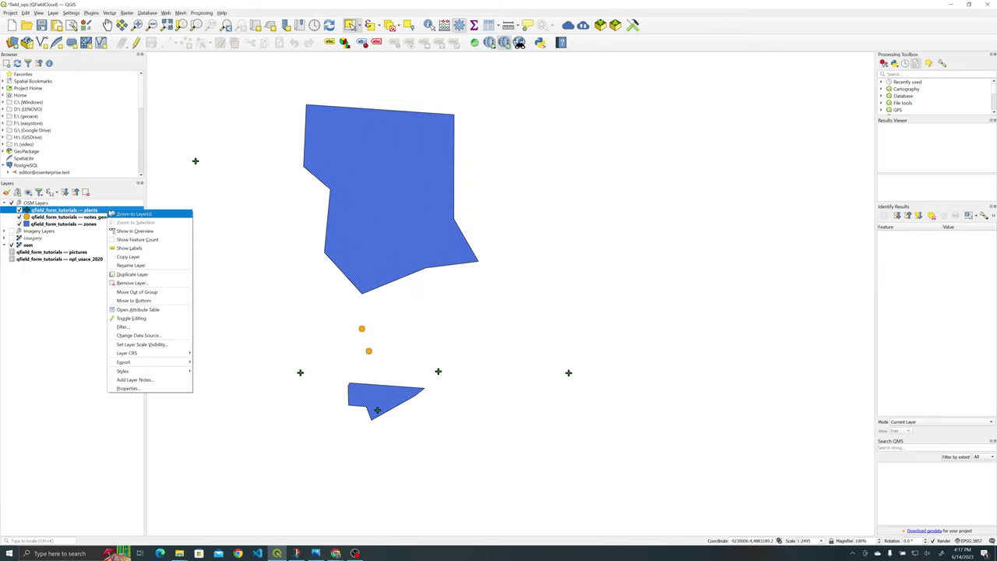
click(128, 389)
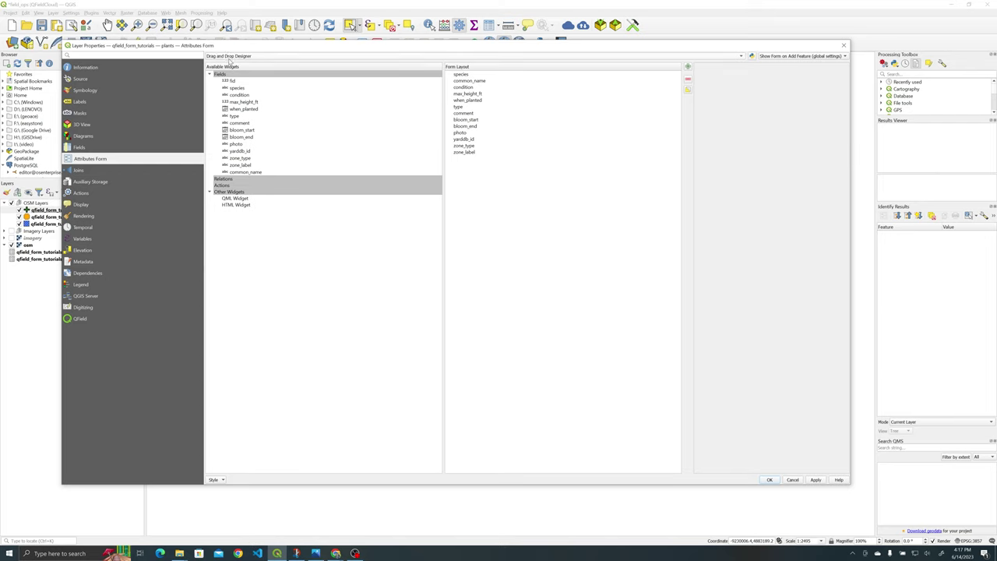
click(237, 143)
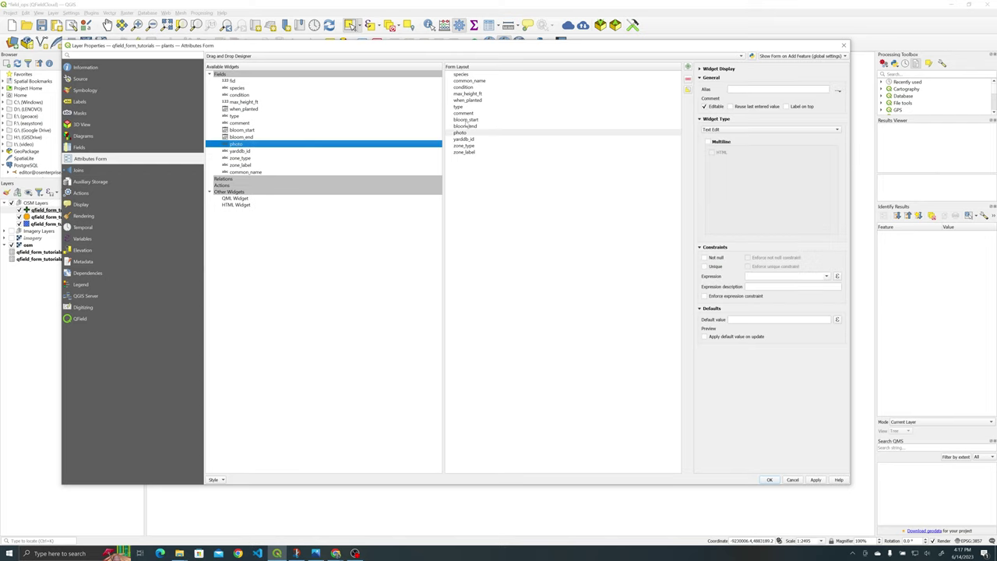
click(460, 133)
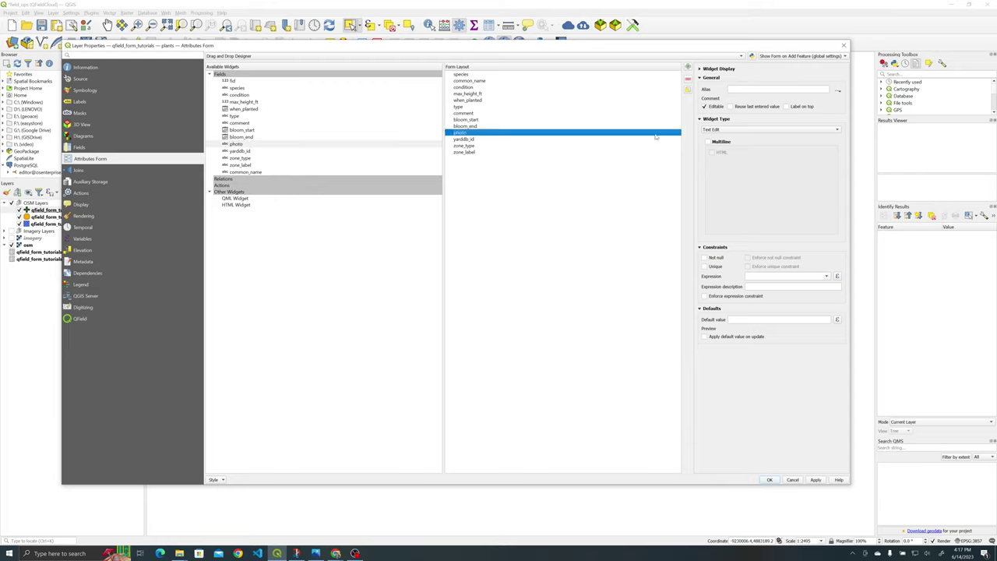
click(744, 130)
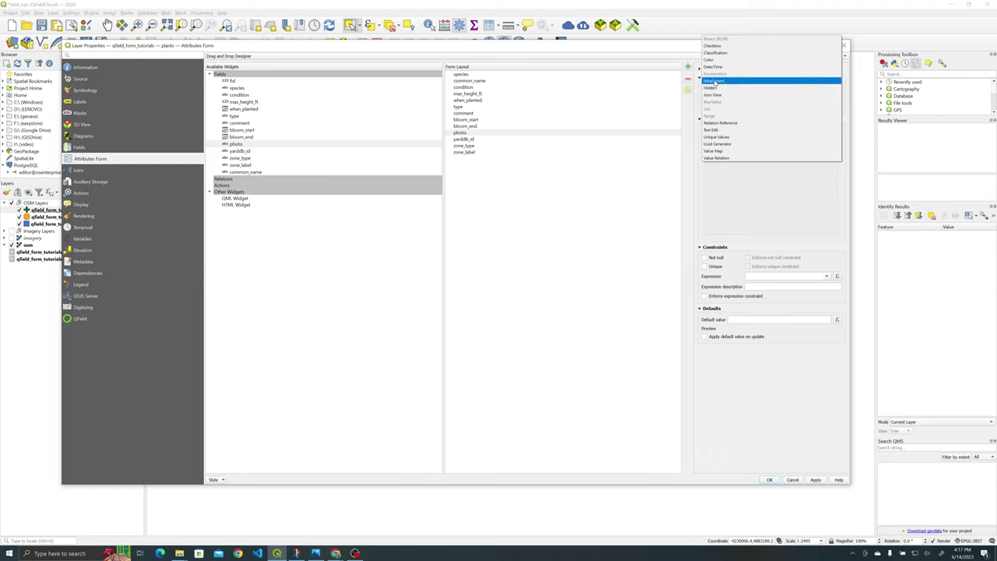
click(744, 80)
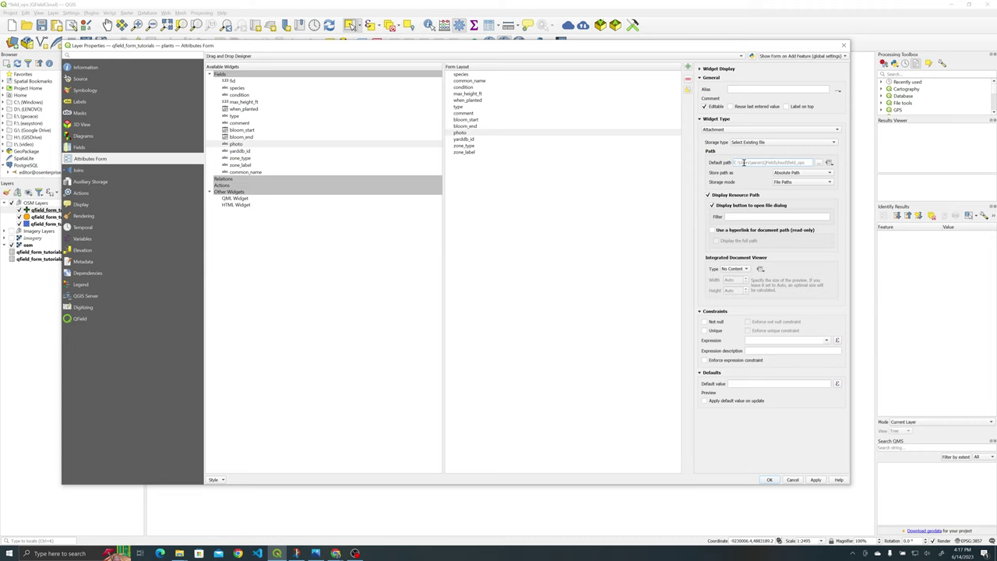
text(@project_home + '/DCIM)
Step: Store photo paths Relative to Project Path, preview as Image, and use a hyperlink for the path
click(790, 173)
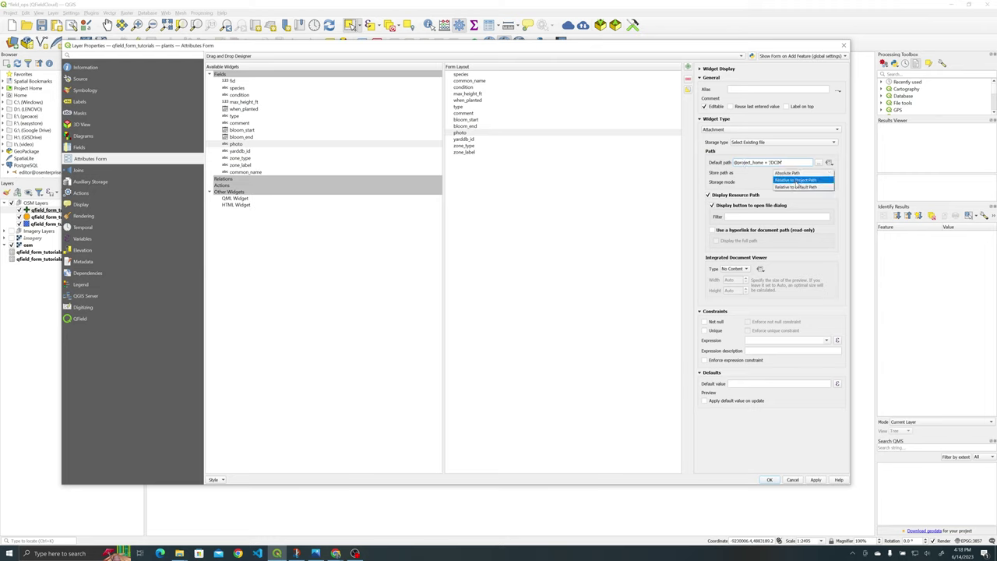
click(797, 182)
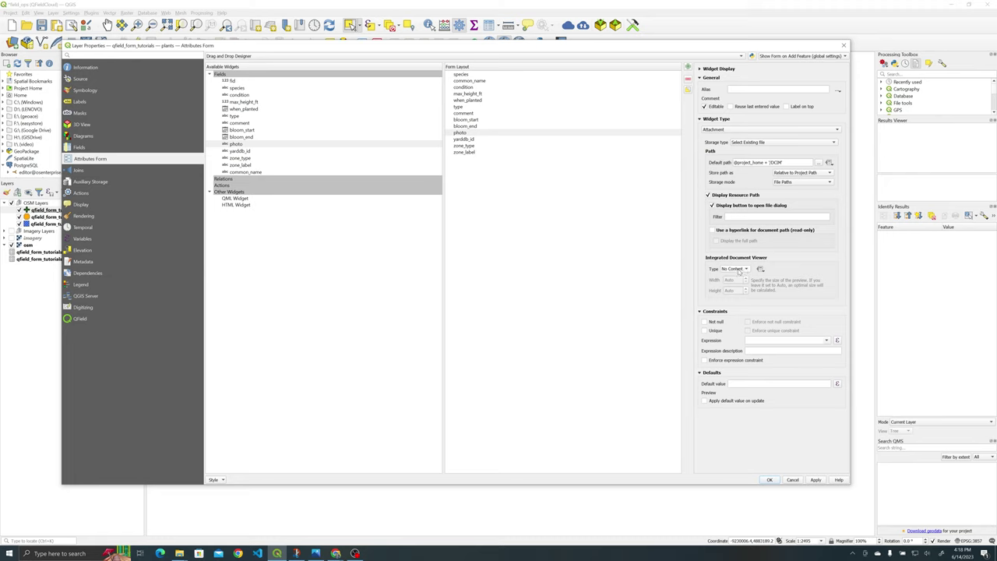
click(738, 270)
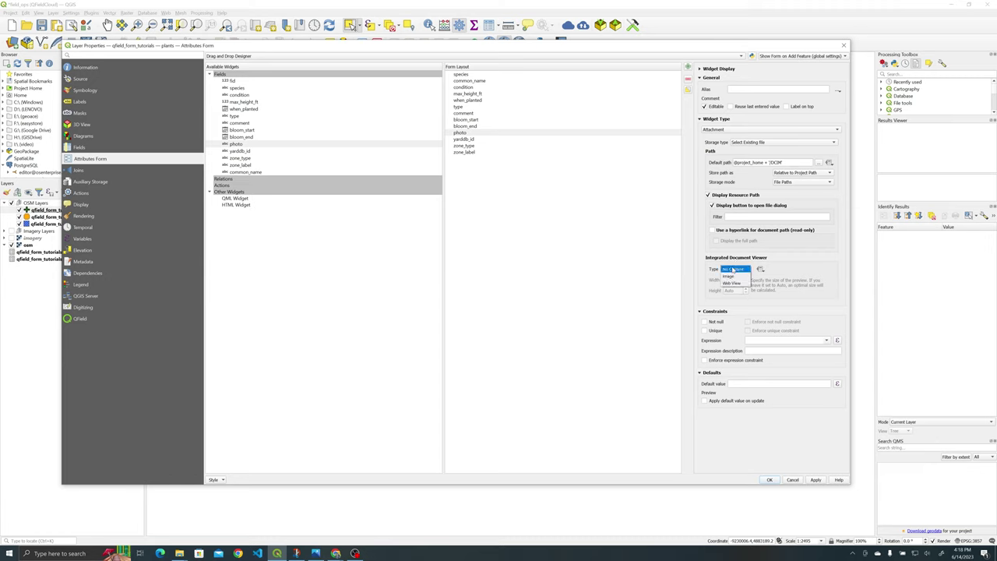
click(734, 276)
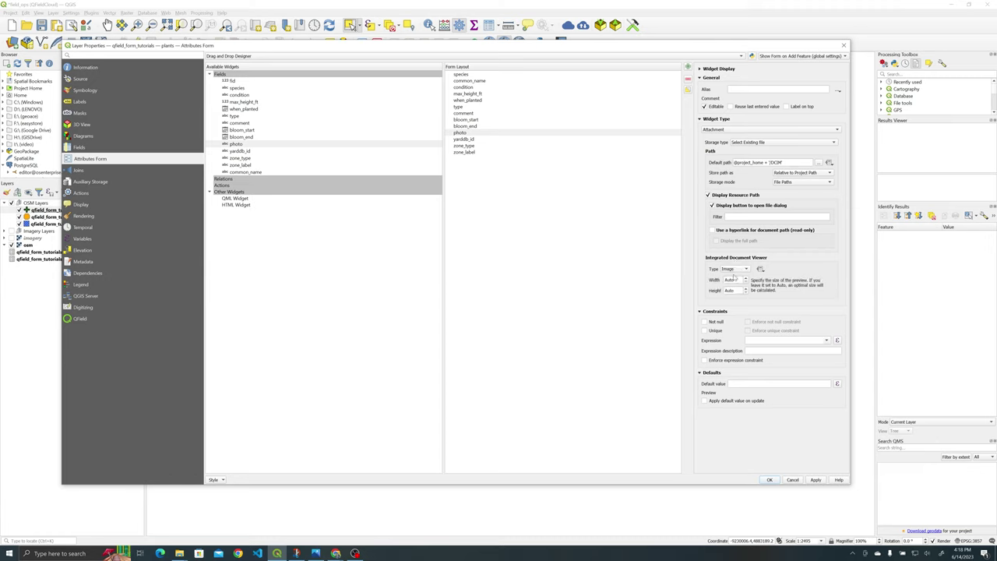
click(713, 231)
double_click(732, 279)
text(2)
key(BackSpace)
Step: Save the project and upload both local files to the field_ops cloud project, preferring local
click(769, 480)
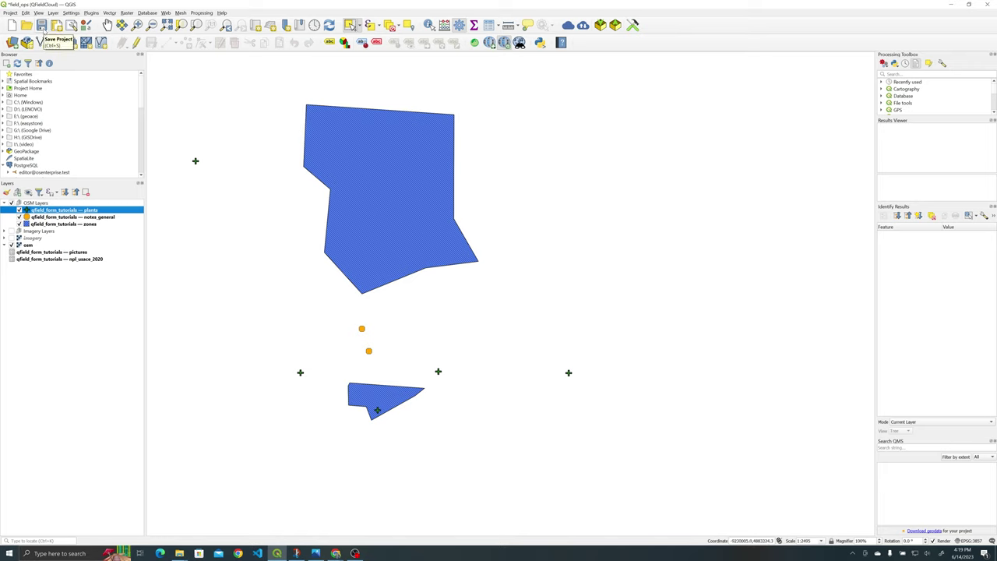
click(41, 25)
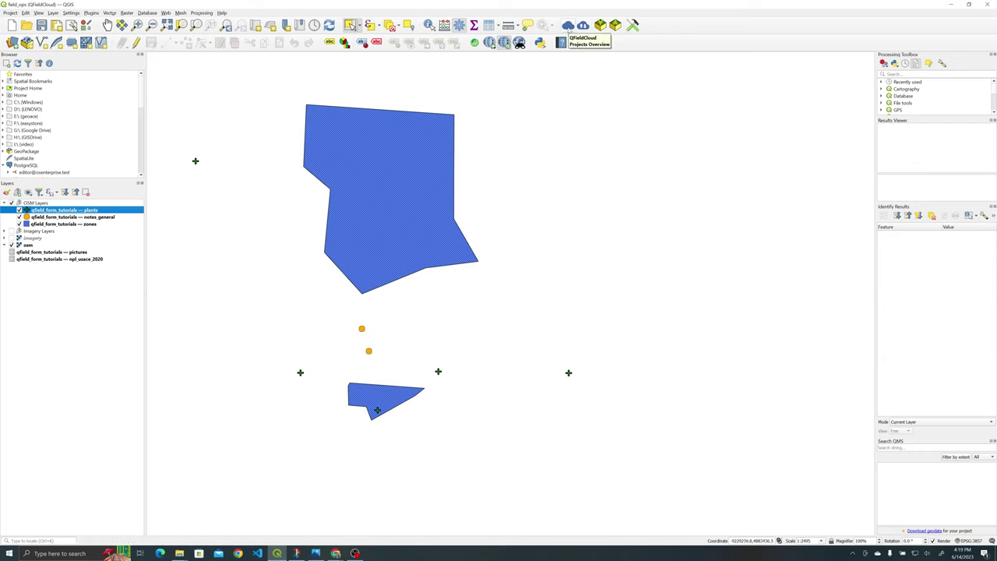
click(568, 26)
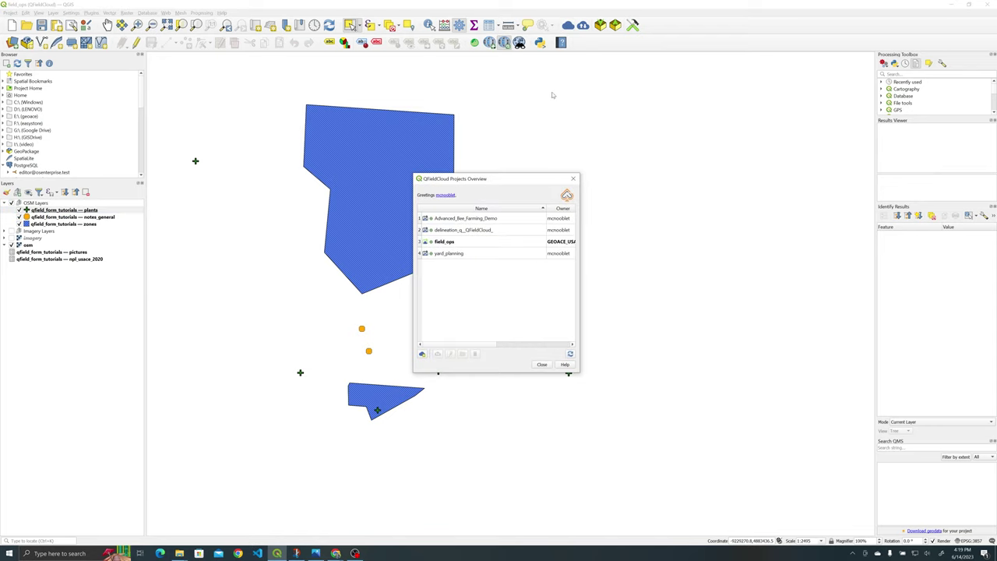
click(442, 243)
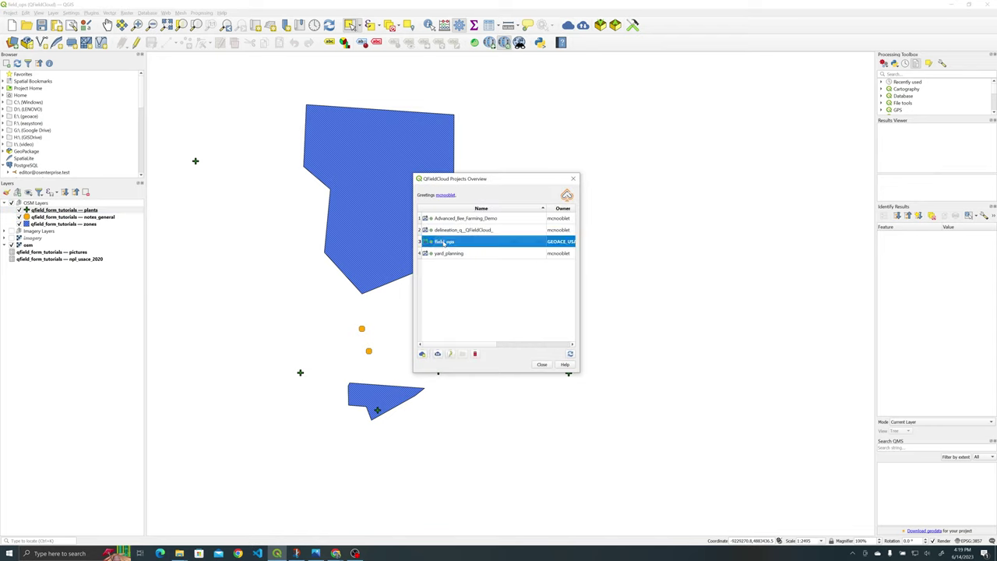
click(438, 354)
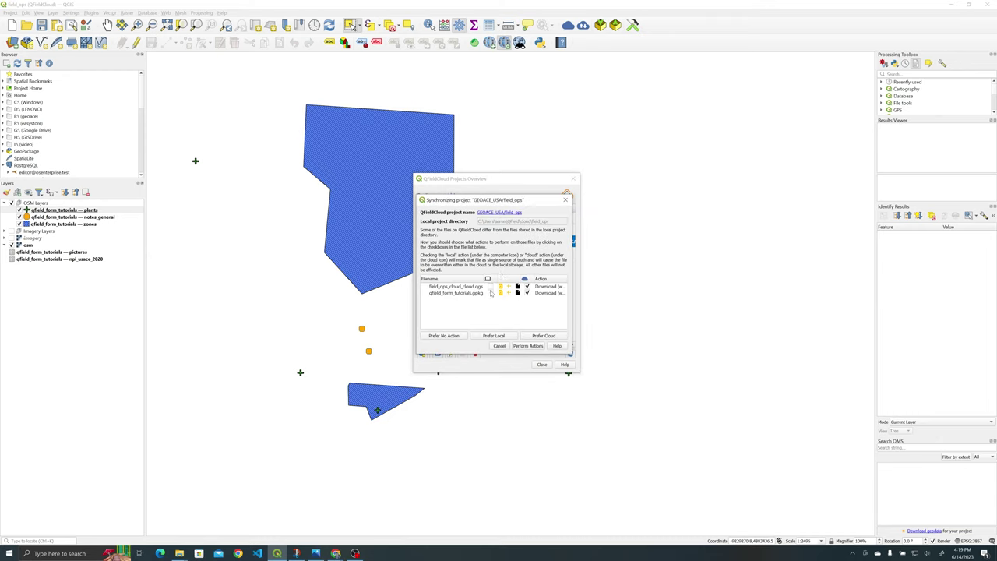
click(491, 286)
click(491, 293)
click(528, 346)
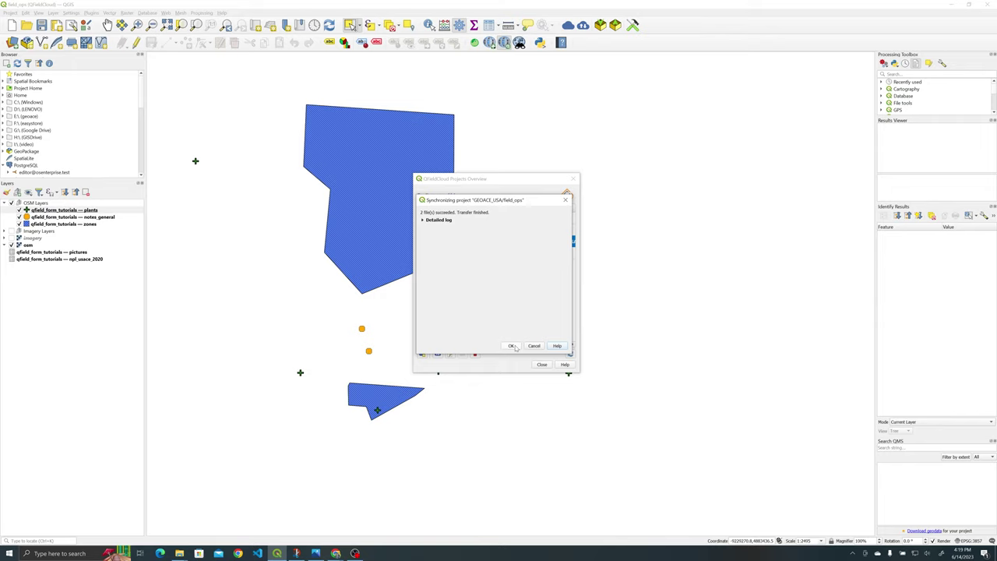
Step: Close the completed sync report showing the two uploaded files
click(515, 347)
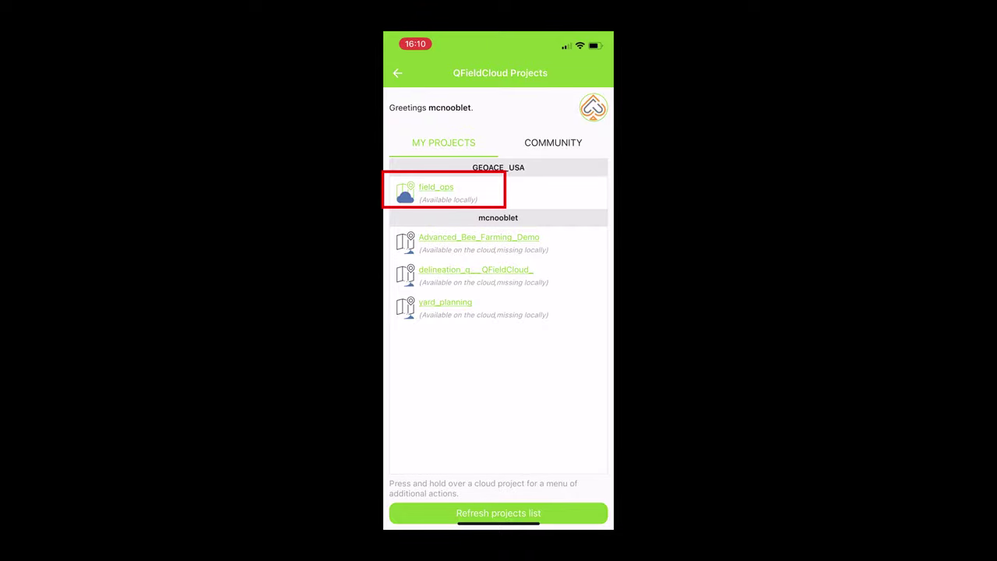
Step: Open the field_ops project on the phone and start adding a new plant point
click(437, 187)
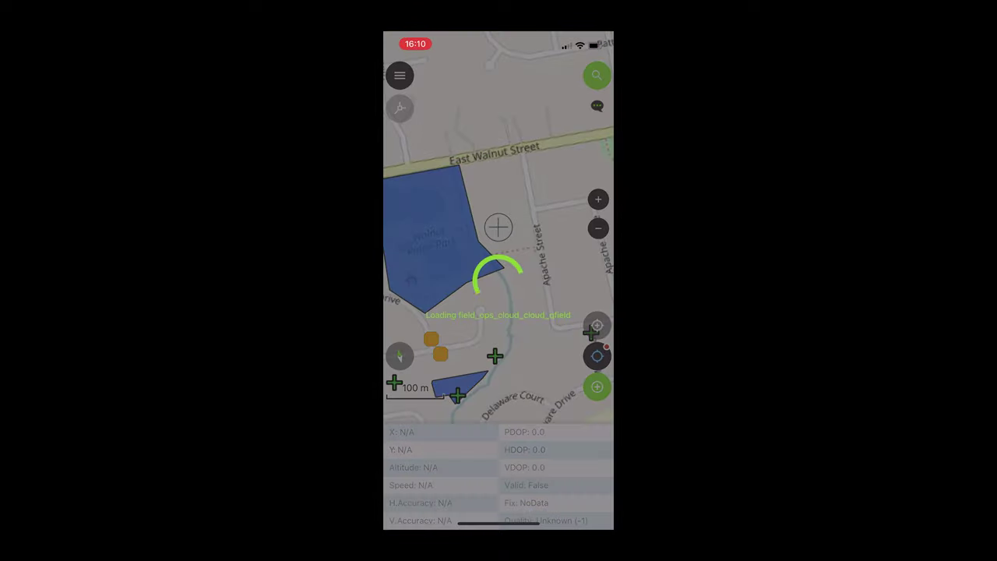
click(400, 75)
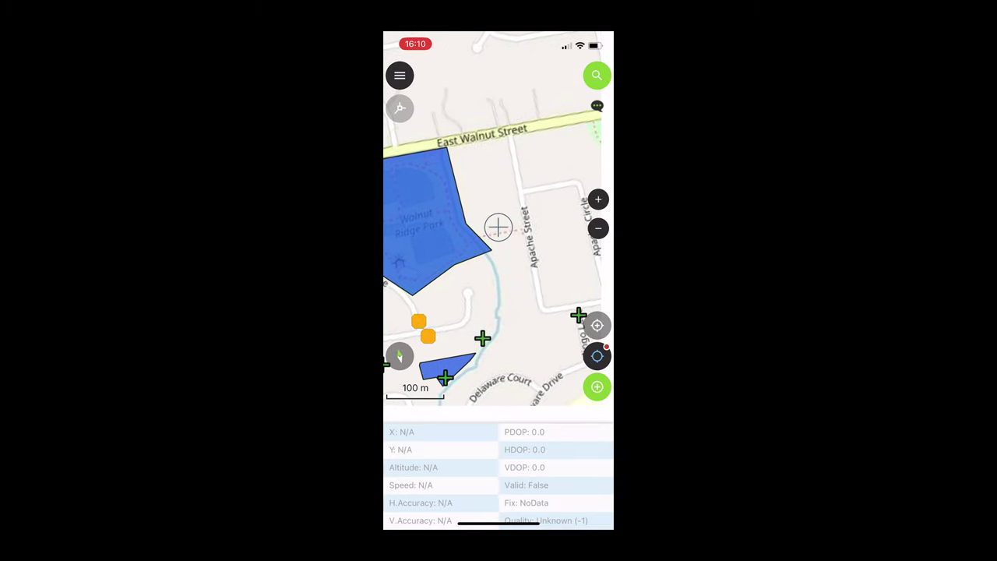
click(597, 386)
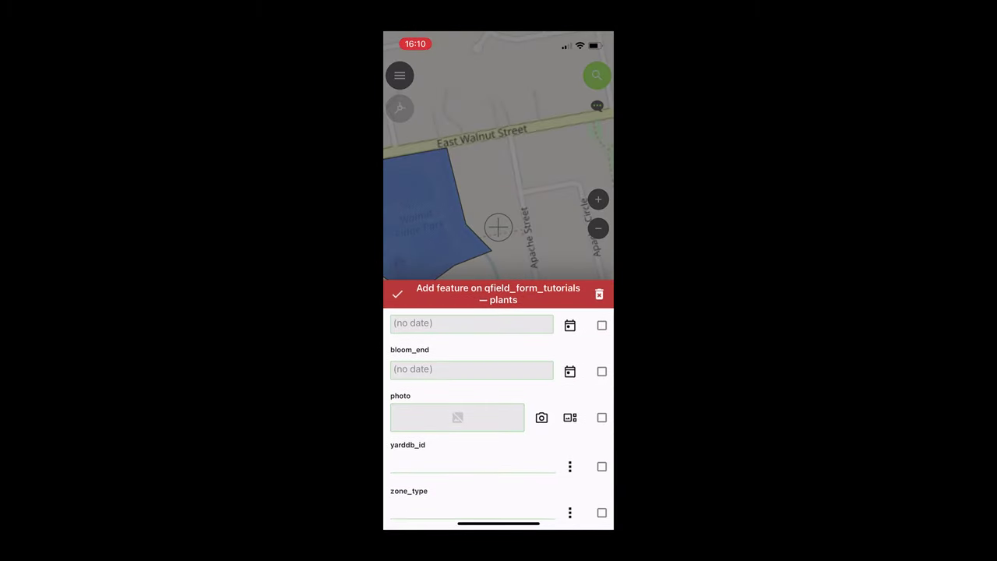
Step: Enter 'acer rubrum' as the species, accepting the Acer rubrum suggestion
scroll(499, 421, up, 10)
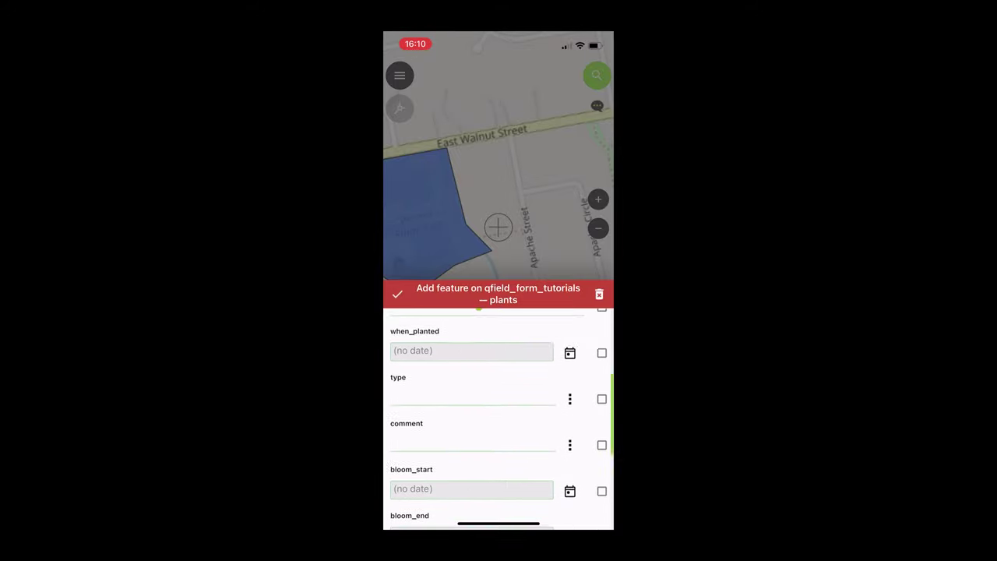
click(471, 345)
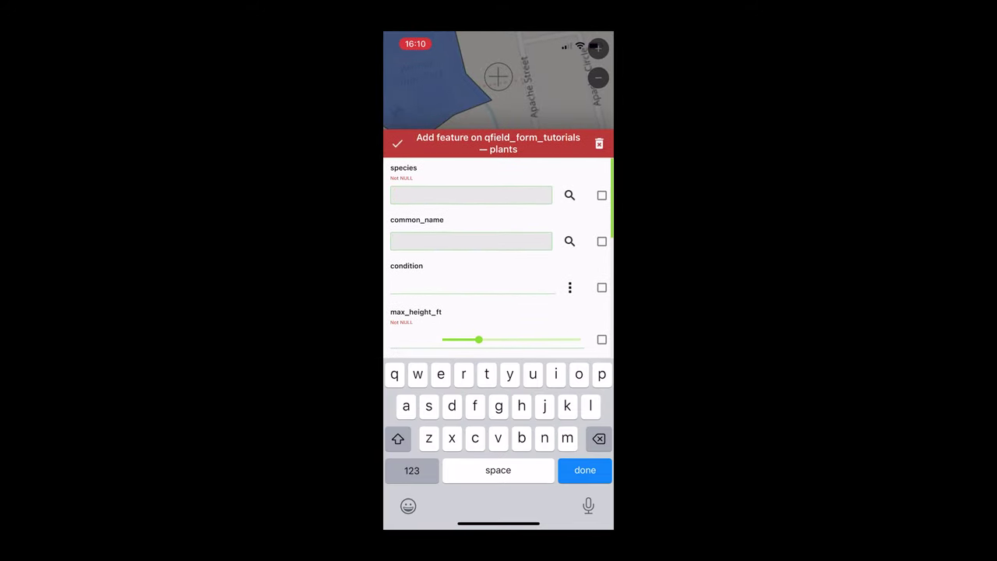
text(acer)
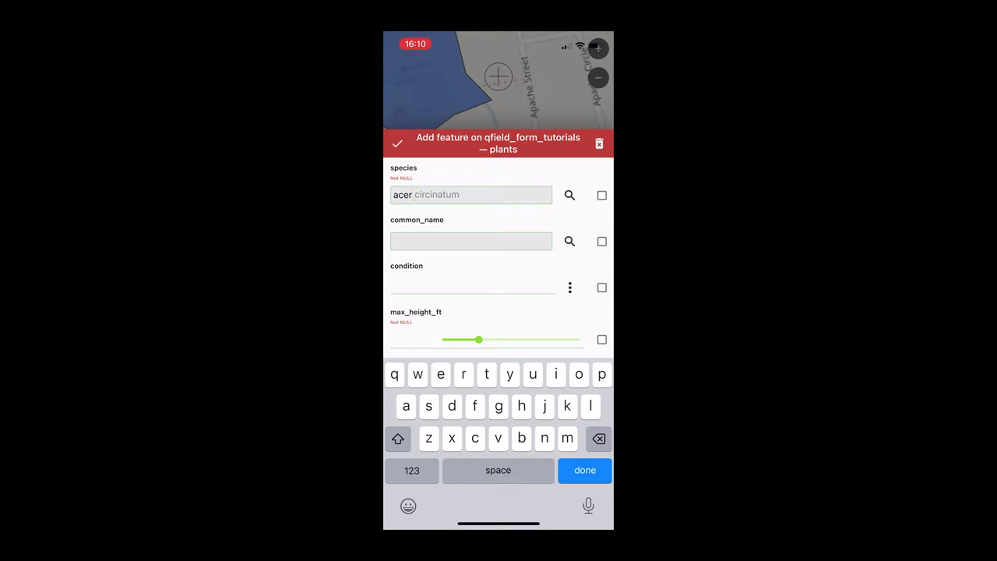
text( rub)
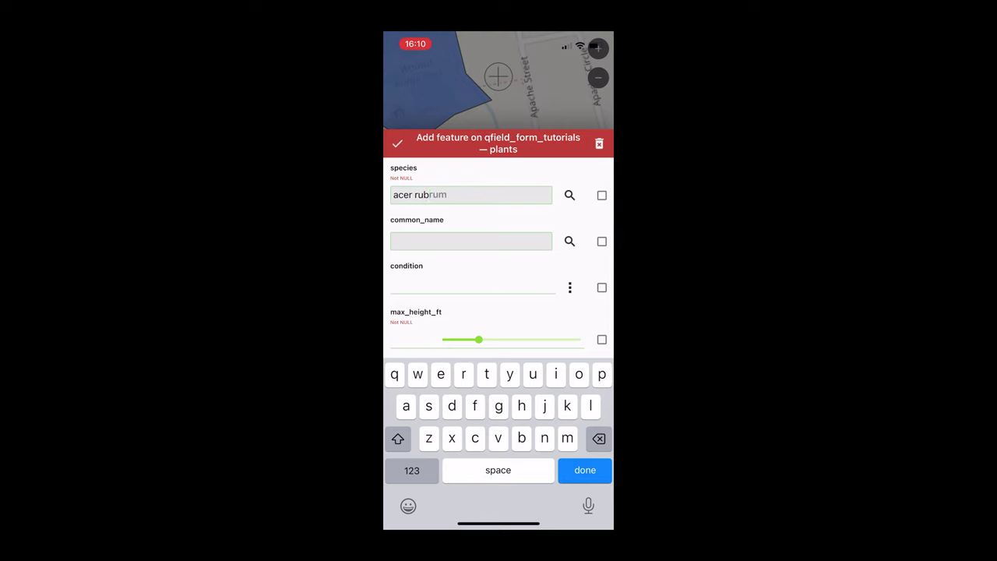
text(rum)
key(Return)
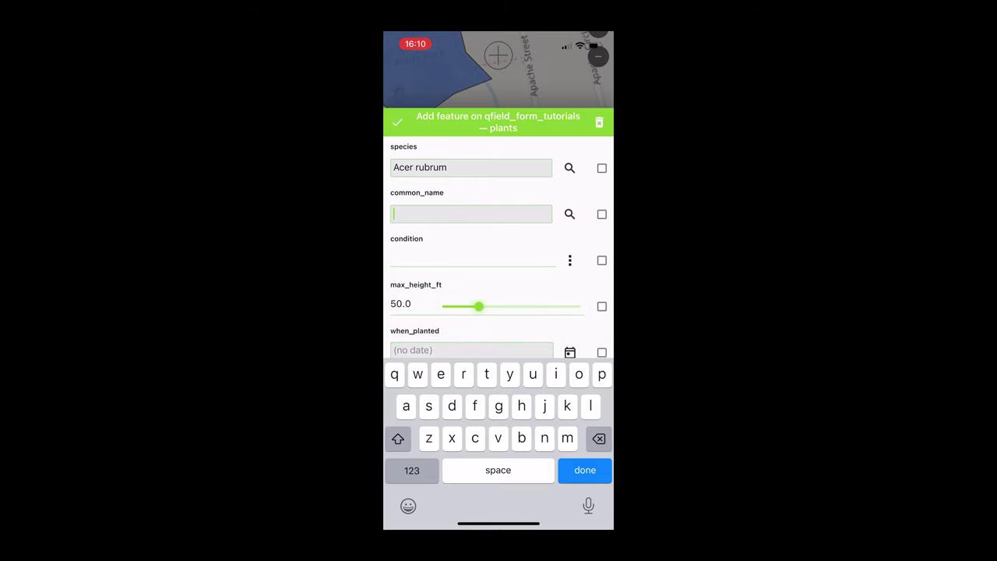
scroll(499, 413, down, 10)
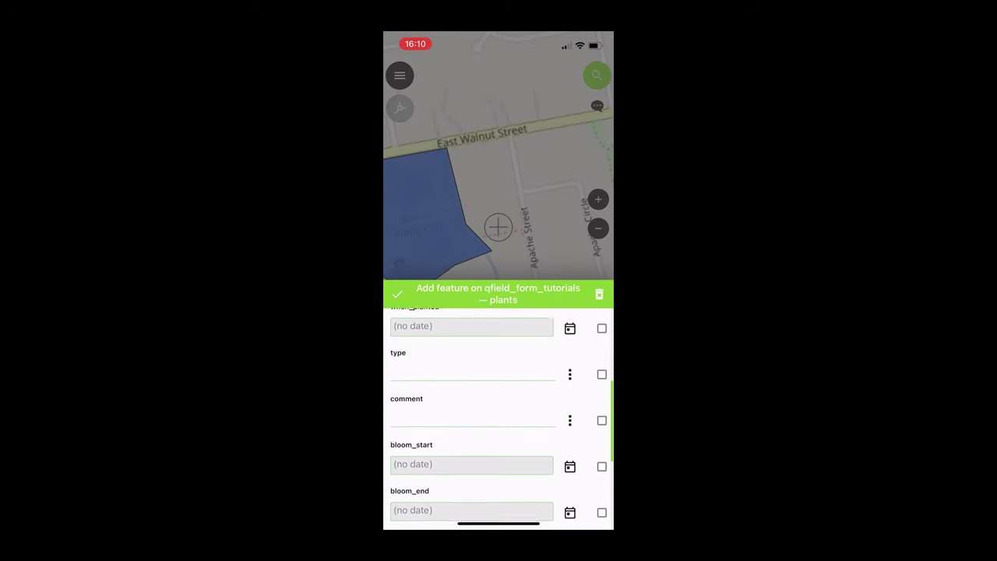
scroll(499, 413, down, 2)
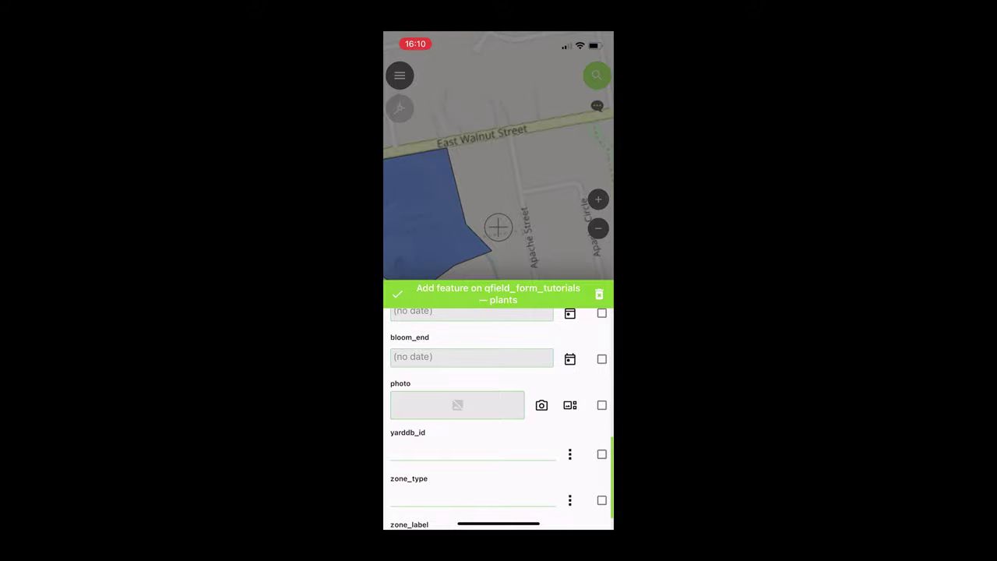
Step: Take a photo for the plant, attach it to the photo field, and save the new point
click(542, 405)
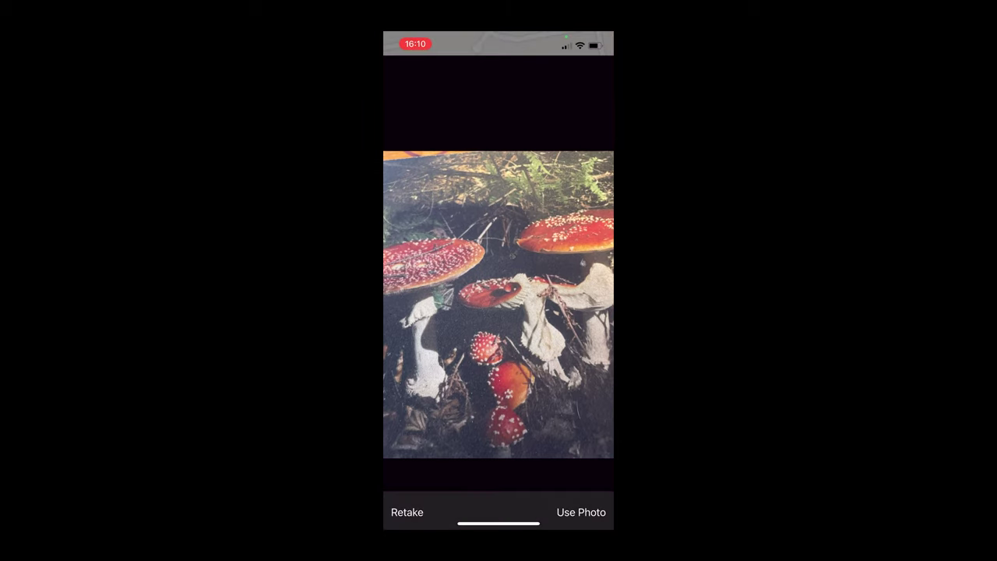
click(581, 512)
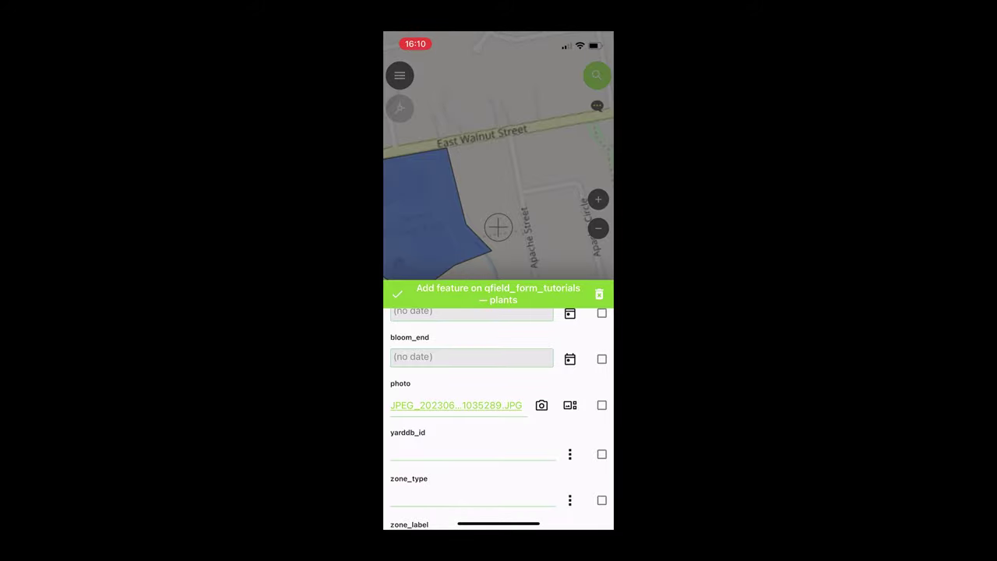
click(397, 294)
drag(498, 312, 508, 285)
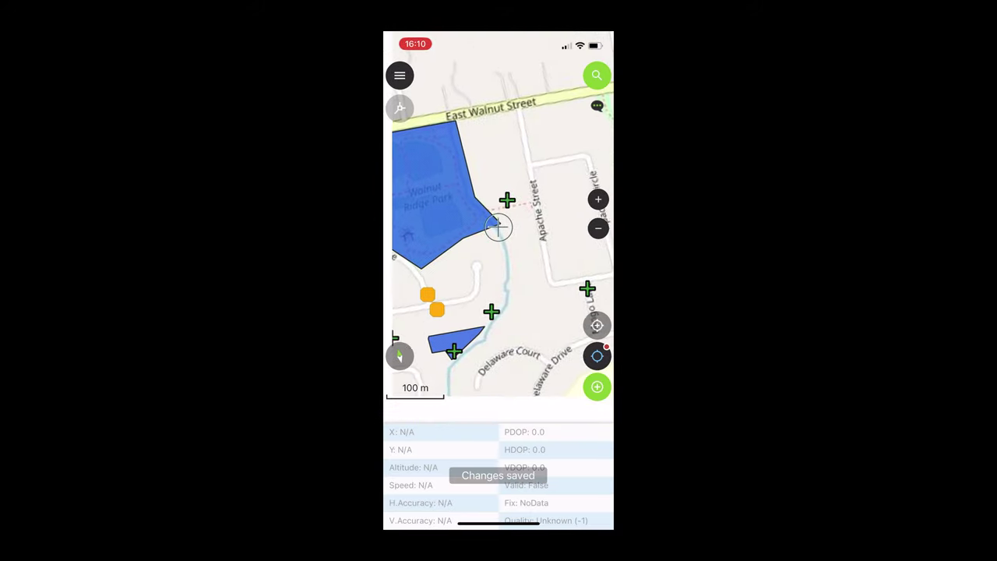
Step: Open the new Acer rubrum point's attributes and view its attached JPEG photo
click(508, 200)
click(412, 340)
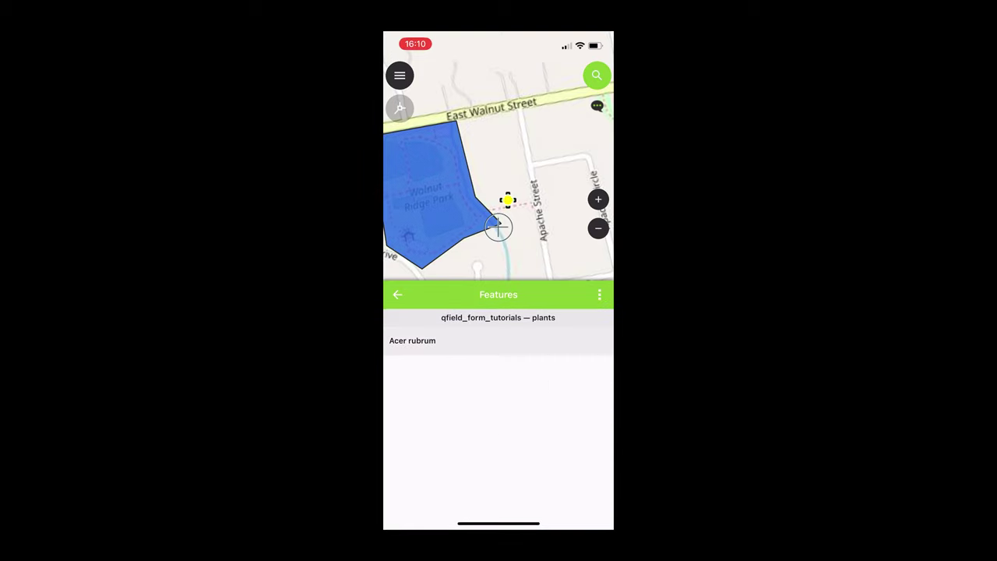
scroll(498, 421, down, 5)
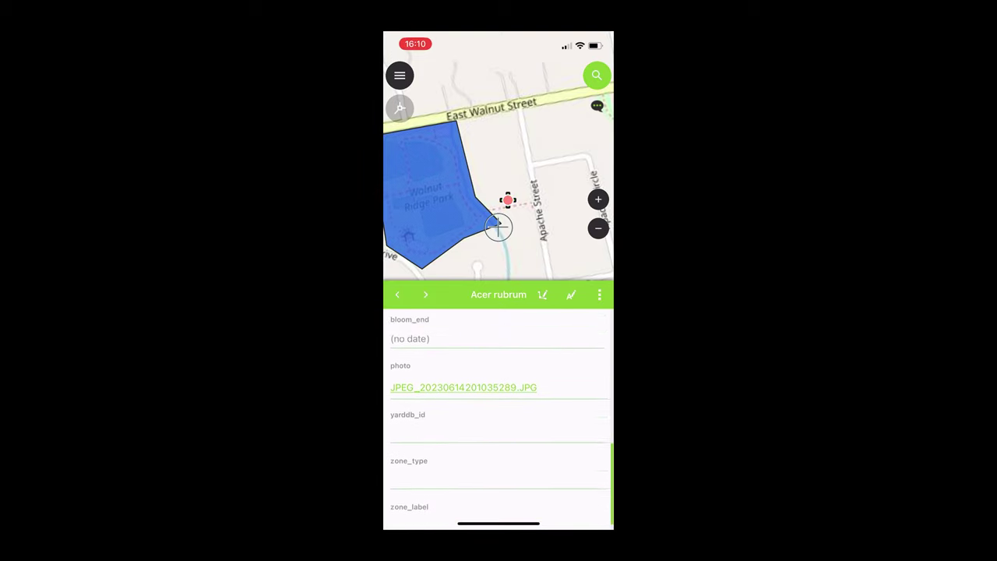
click(464, 406)
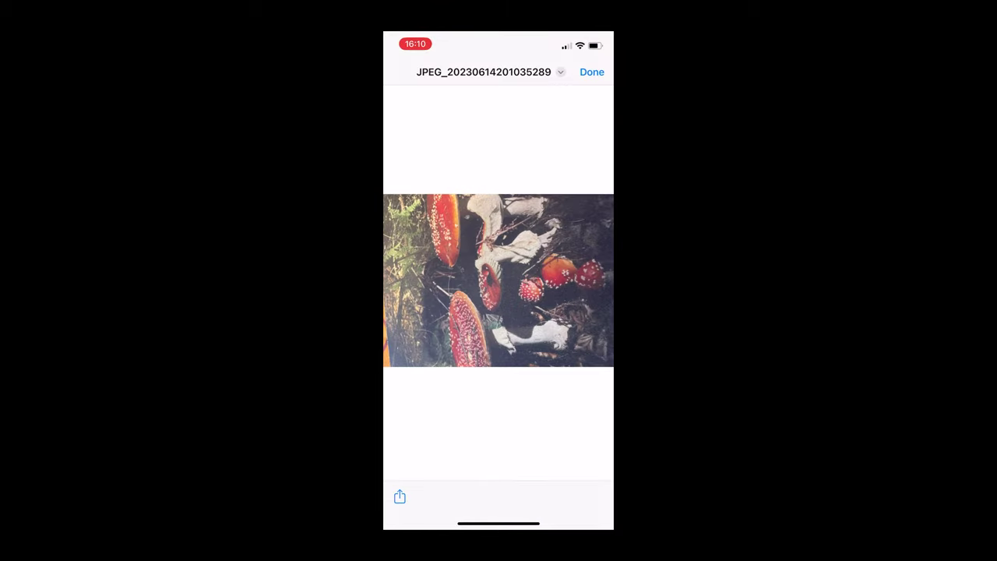
click(591, 72)
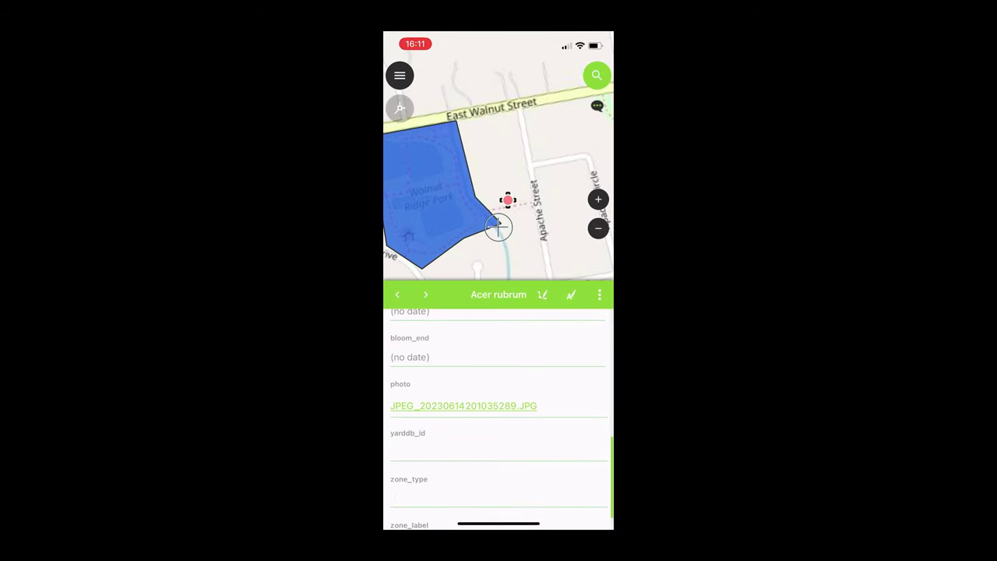
Step: Push the single local plant change to QFieldCloud from the QFieldCloud sync options
click(400, 74)
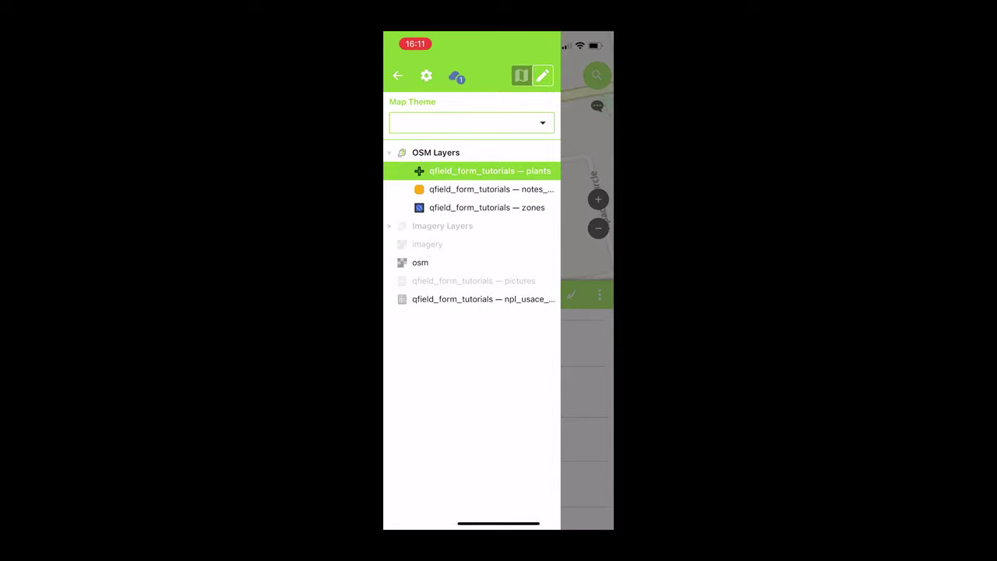
click(457, 75)
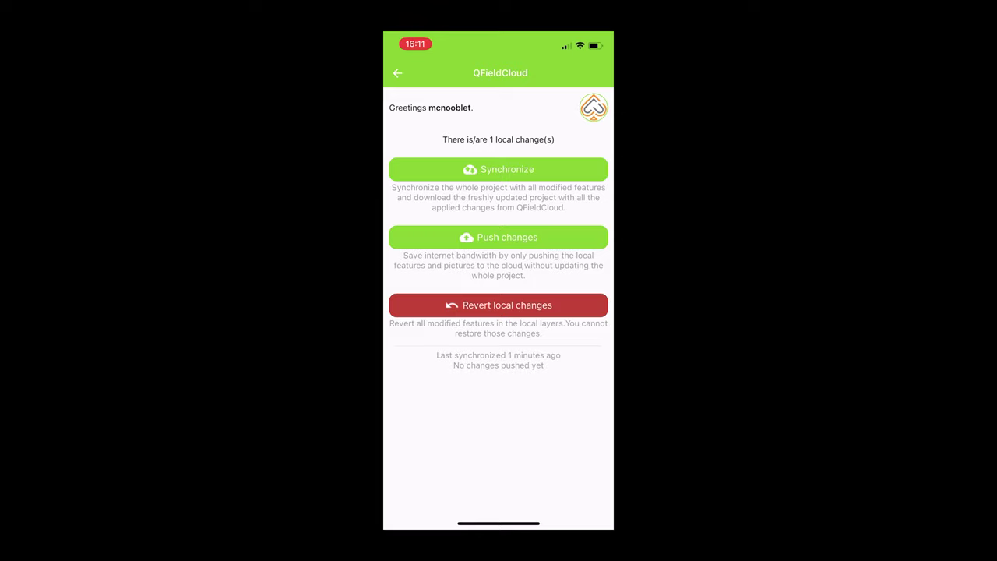
click(499, 237)
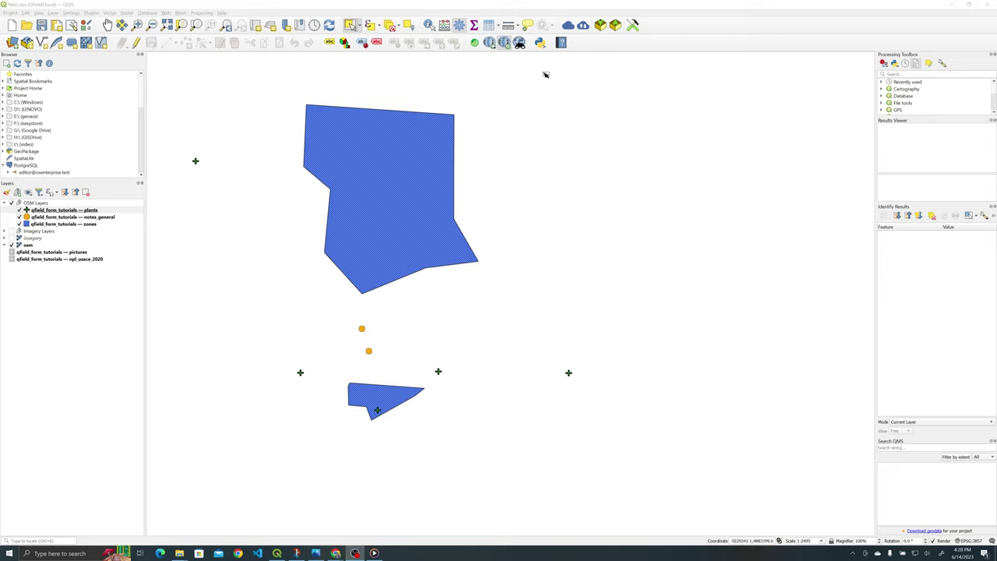
Step: Sync field_ops from QFieldCloud, downloading the two plant photos into DCIM, and save the project
click(568, 25)
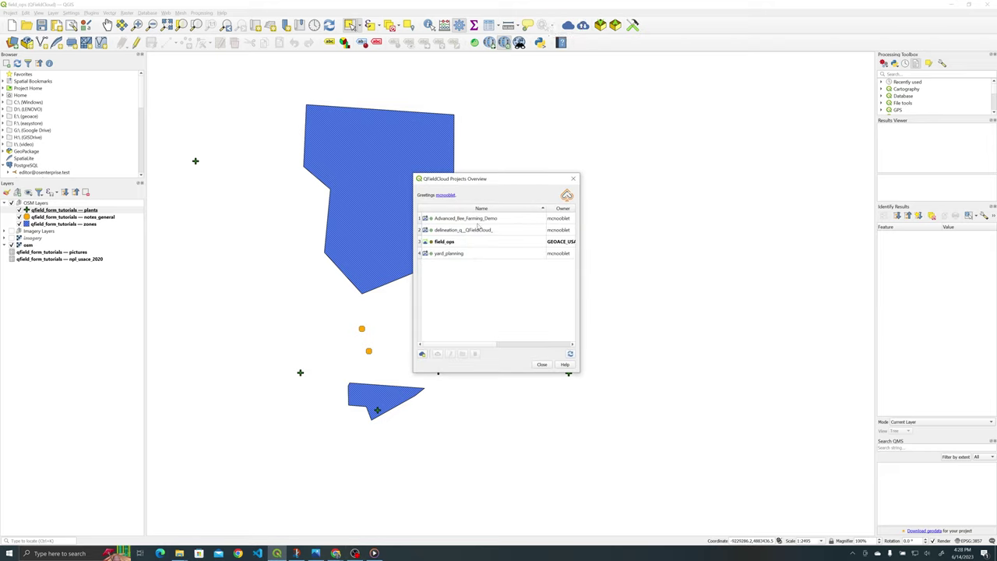
click(456, 243)
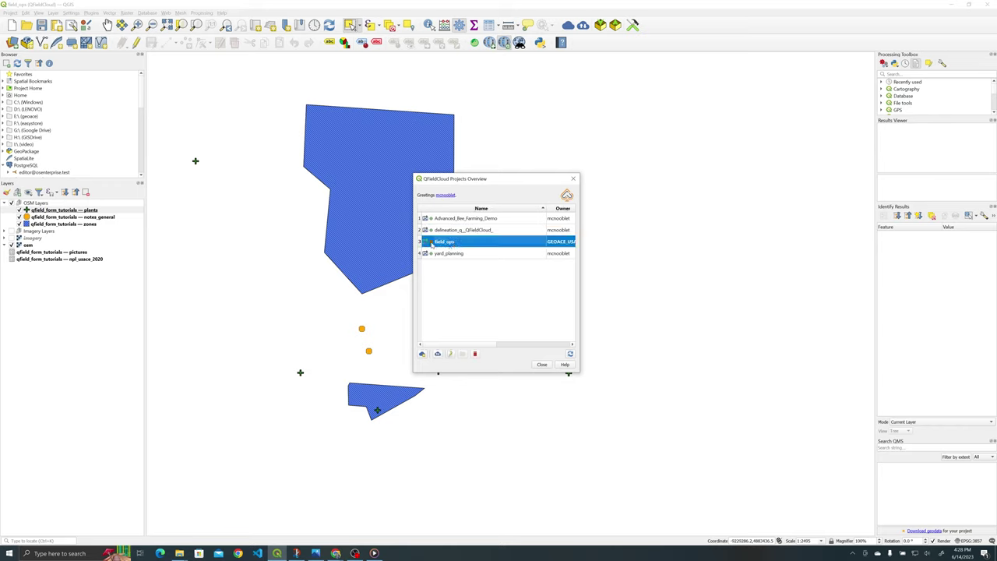
click(438, 355)
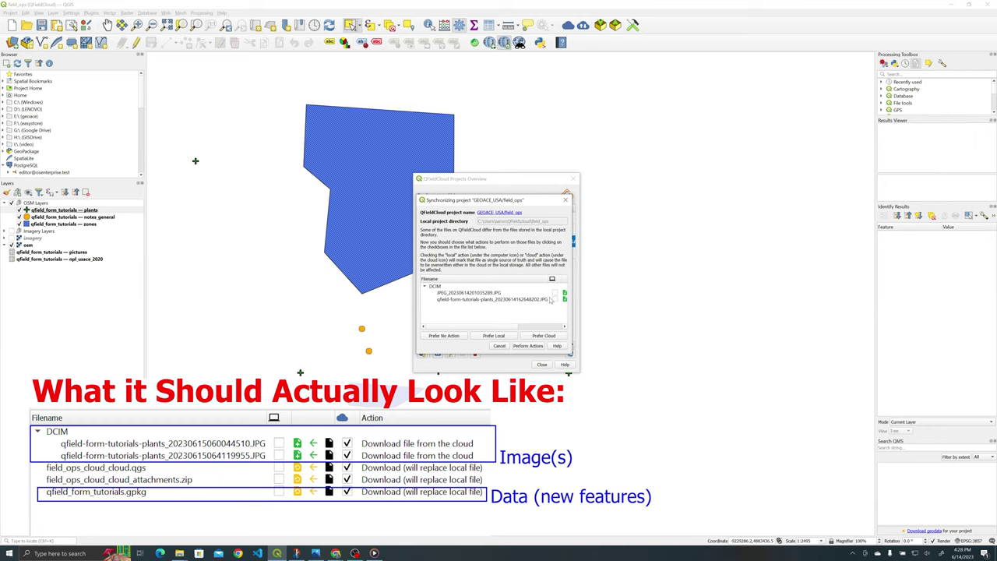
drag(507, 328, 560, 333)
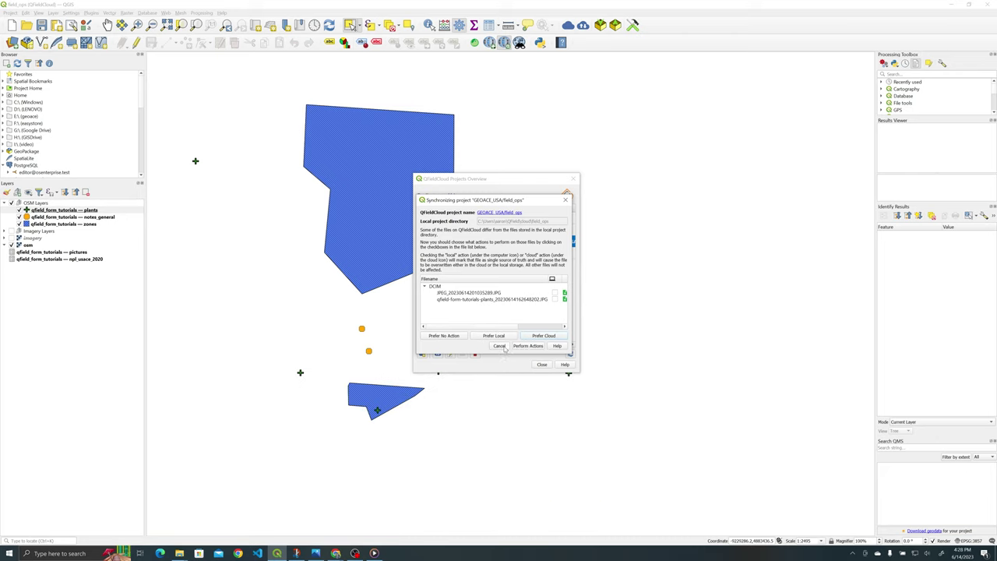
click(528, 346)
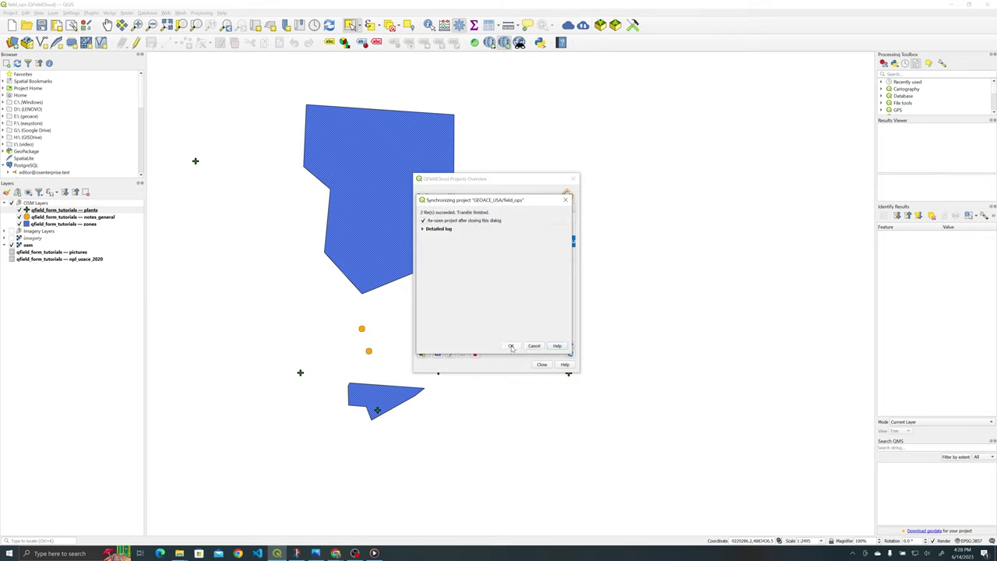
click(511, 346)
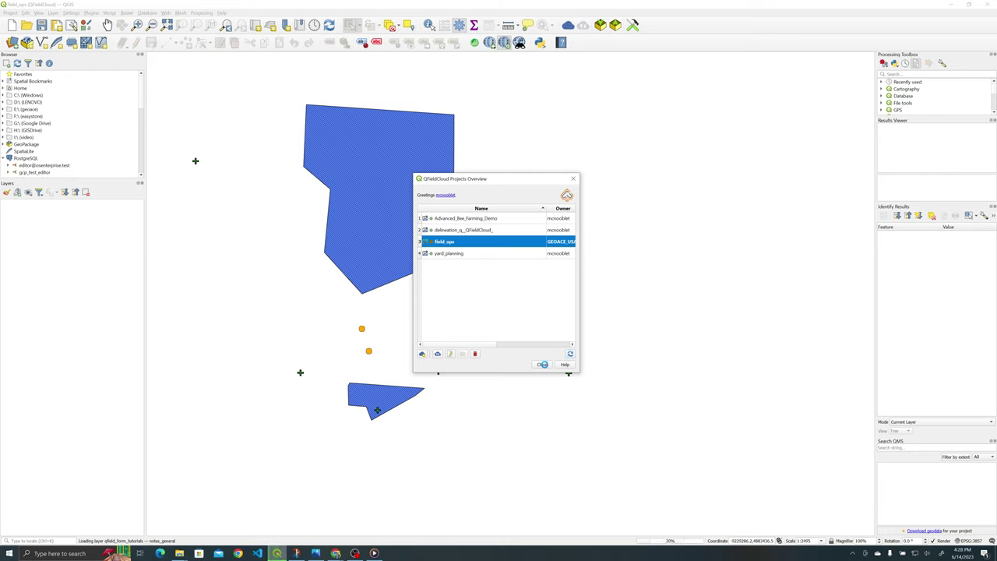
click(541, 365)
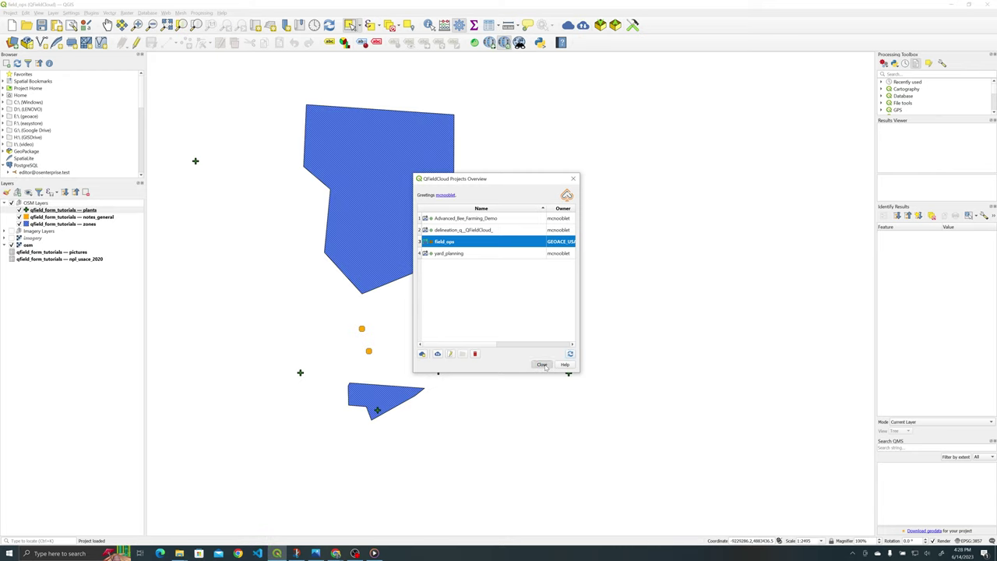
click(42, 25)
Step: Check that field_ops' DCIM folder holds the two downloaded JPEG plant photos, then close the window
click(180, 554)
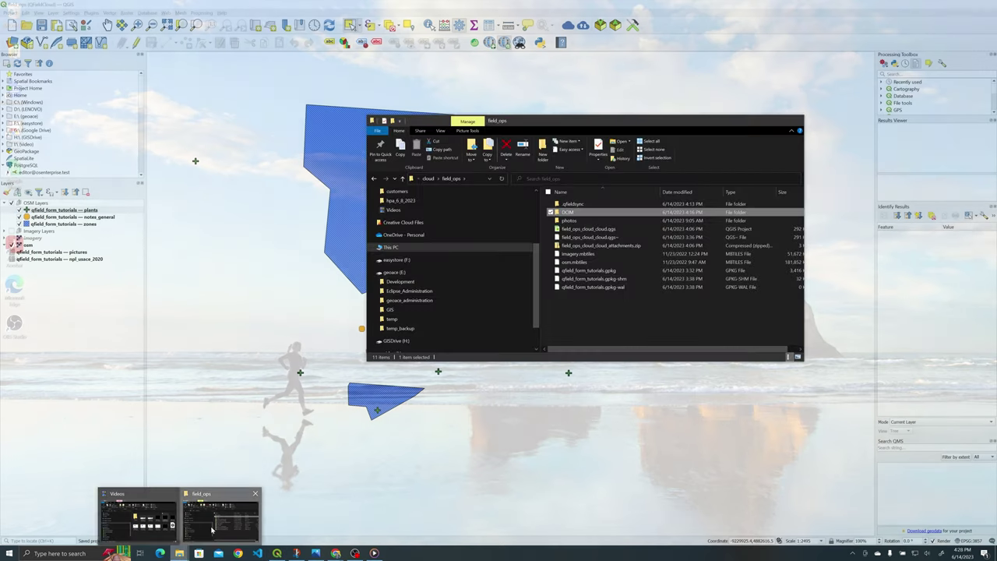
click(215, 526)
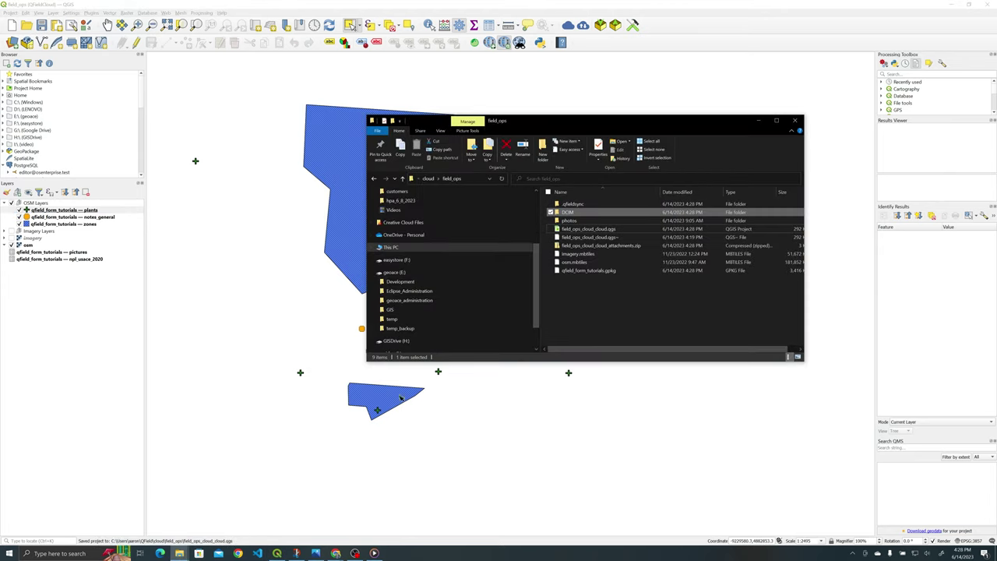
double_click(577, 210)
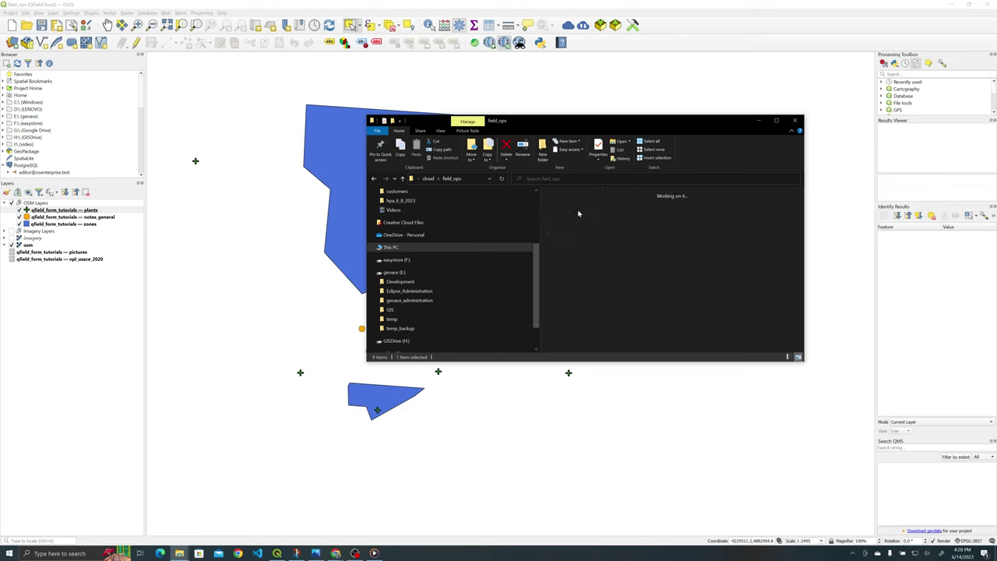
click(566, 212)
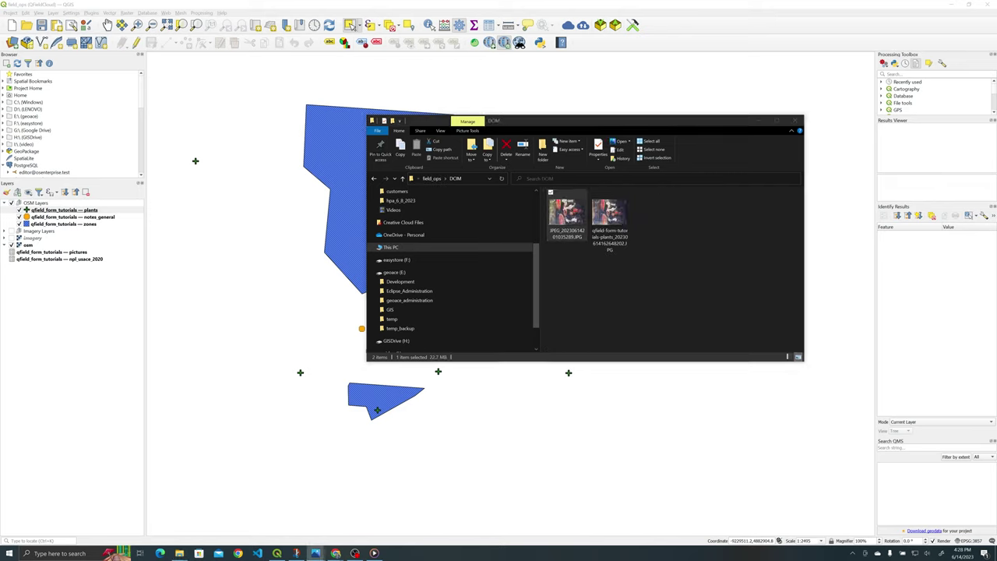
click(794, 123)
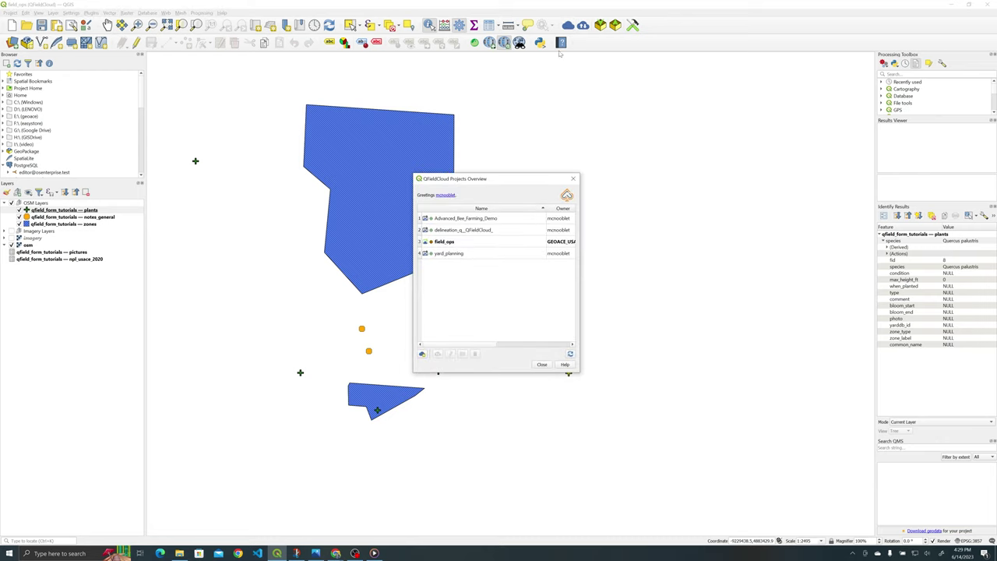
Step: Synchronize field_ops from QFieldCloud, downloading the updated data but skipping field_ops_cloud_cloud.qgs
click(513, 243)
click(437, 354)
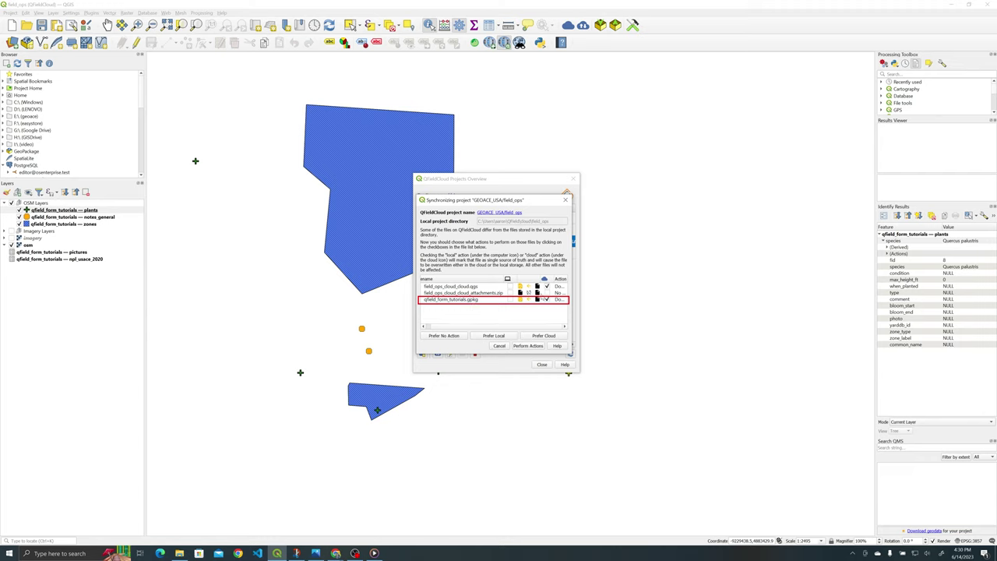
click(547, 287)
click(529, 346)
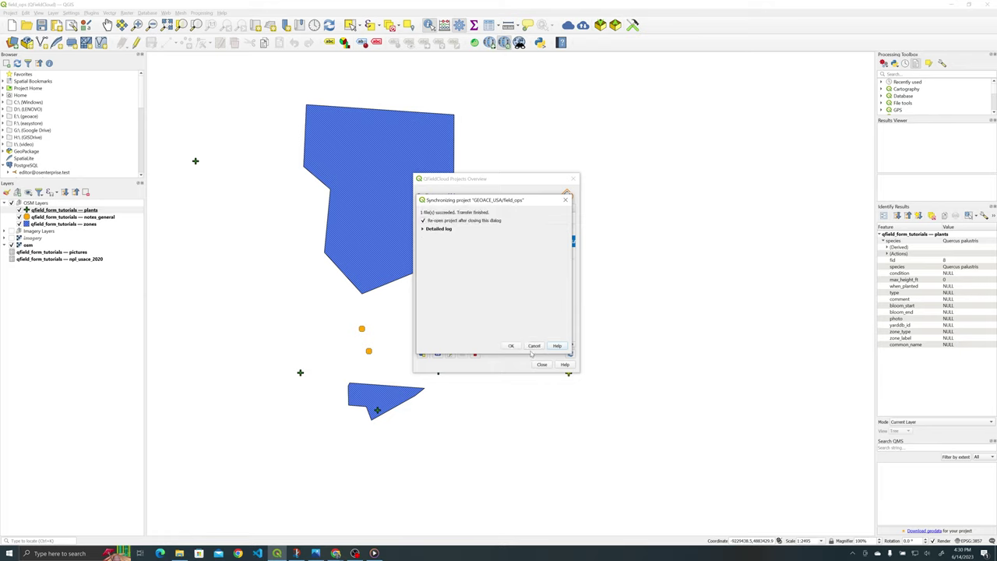
click(511, 346)
click(543, 365)
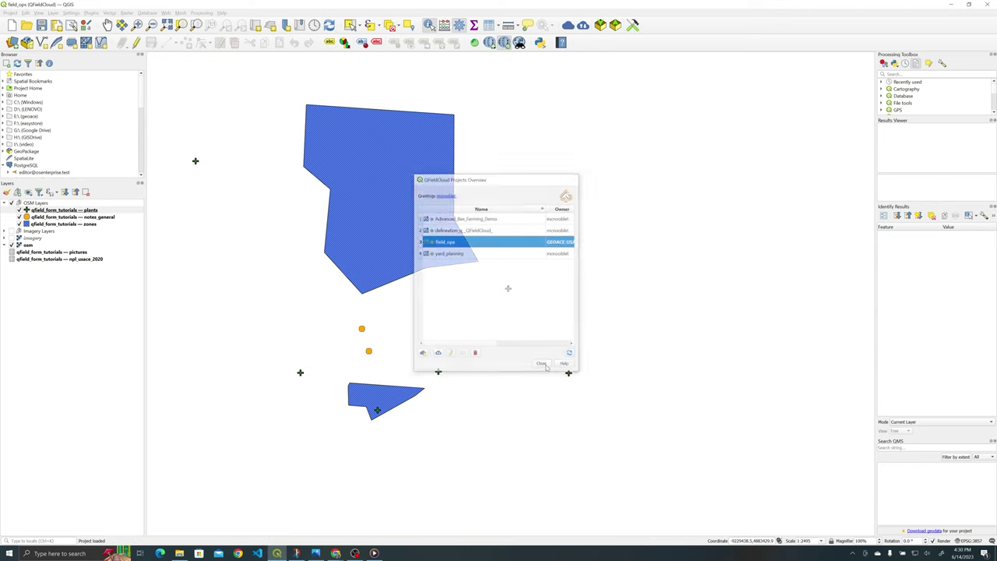
Step: Identify the new plant point to view its Acer rubrum / Red Maple attributes and mushroom photo
click(509, 290)
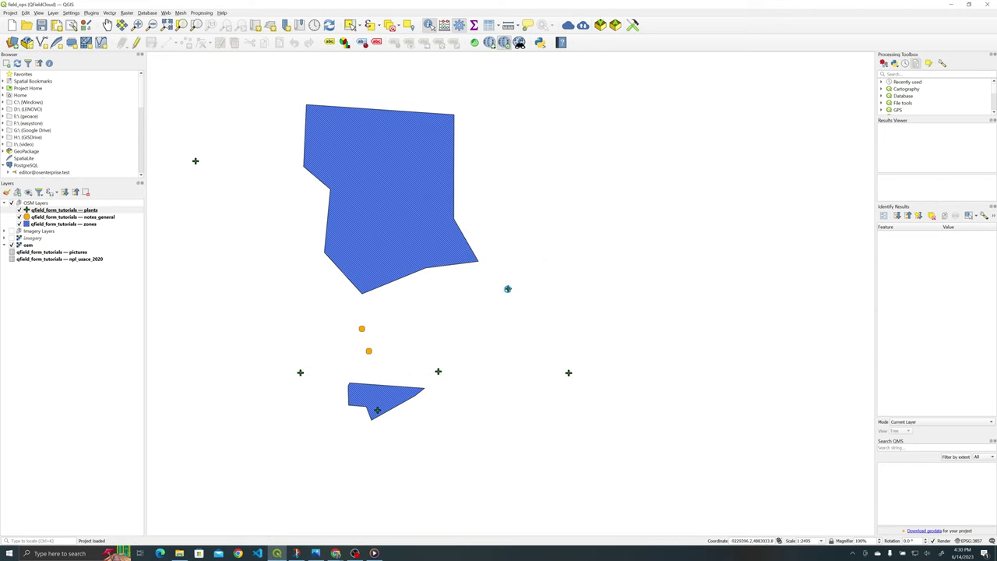